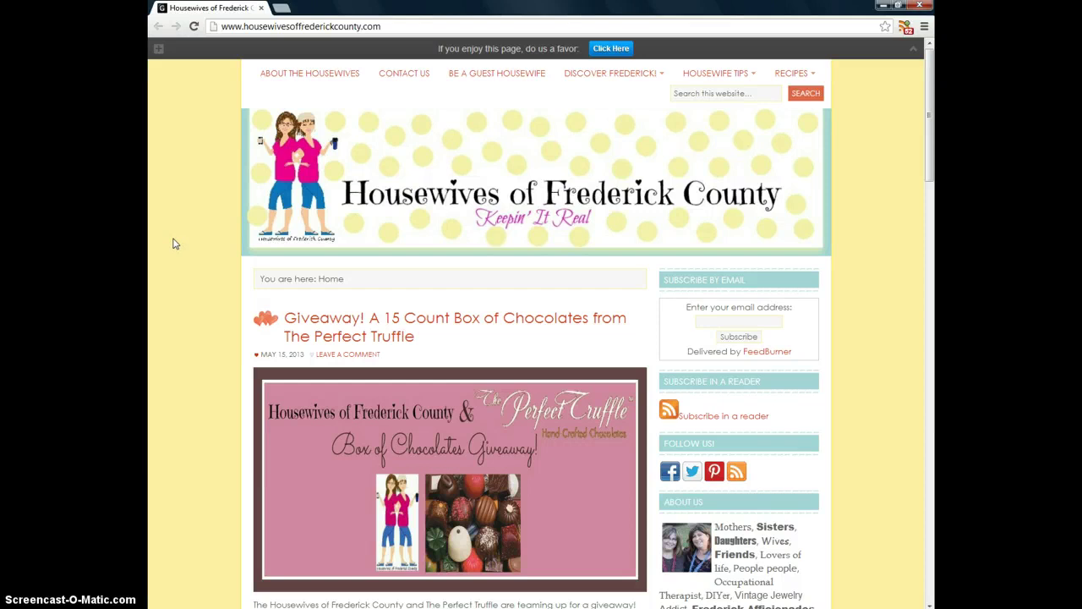
Minimise the open blog, Screencast-O-Matic and iTunes windows and switch to the One True Media site in Internet Explorer.
click(173, 243)
click(361, 273)
click(882, 6)
click(469, 513)
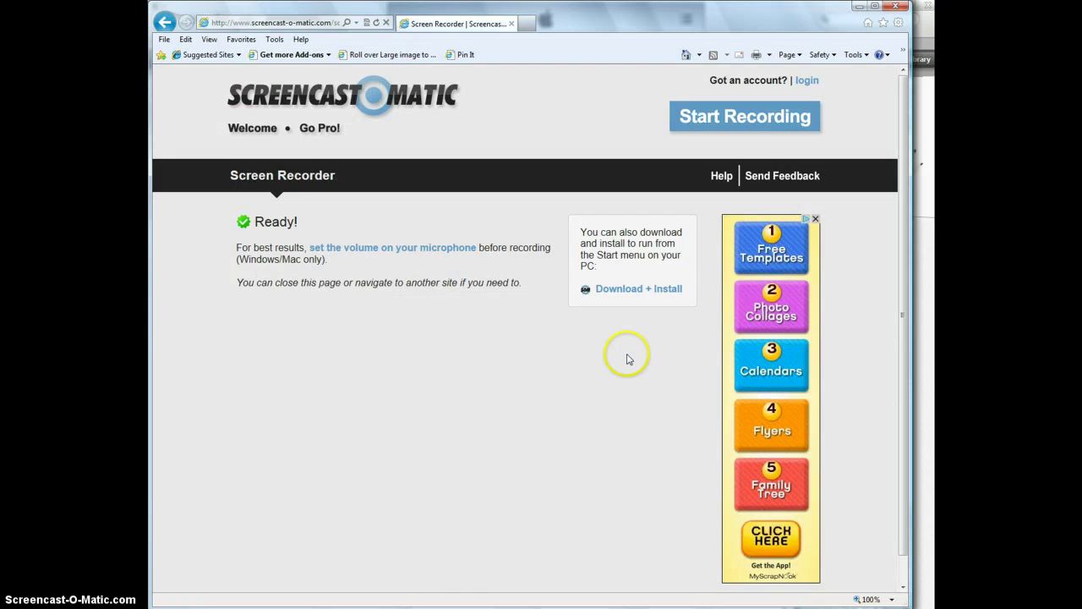
click(857, 7)
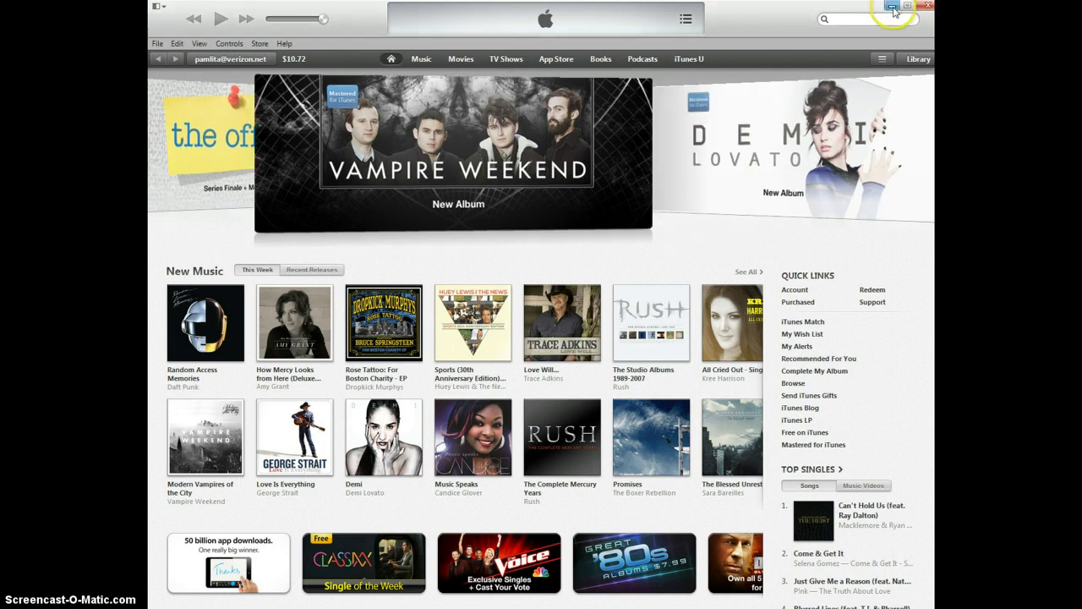
click(890, 6)
key(alt+Tab)
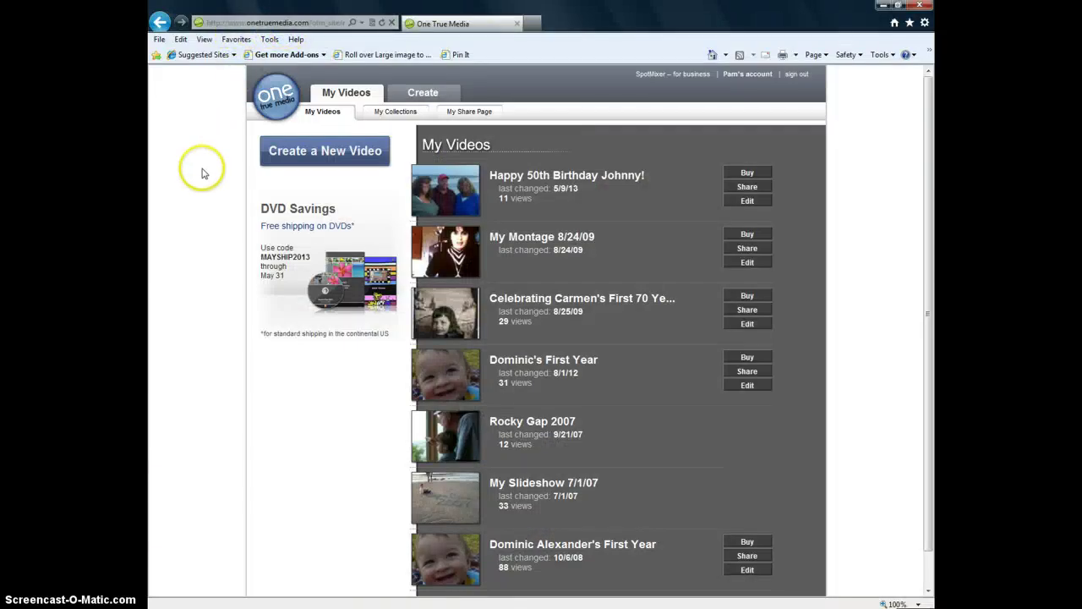
View the One True Media home page and look through the list of existing projects in My Videos.
click(274, 97)
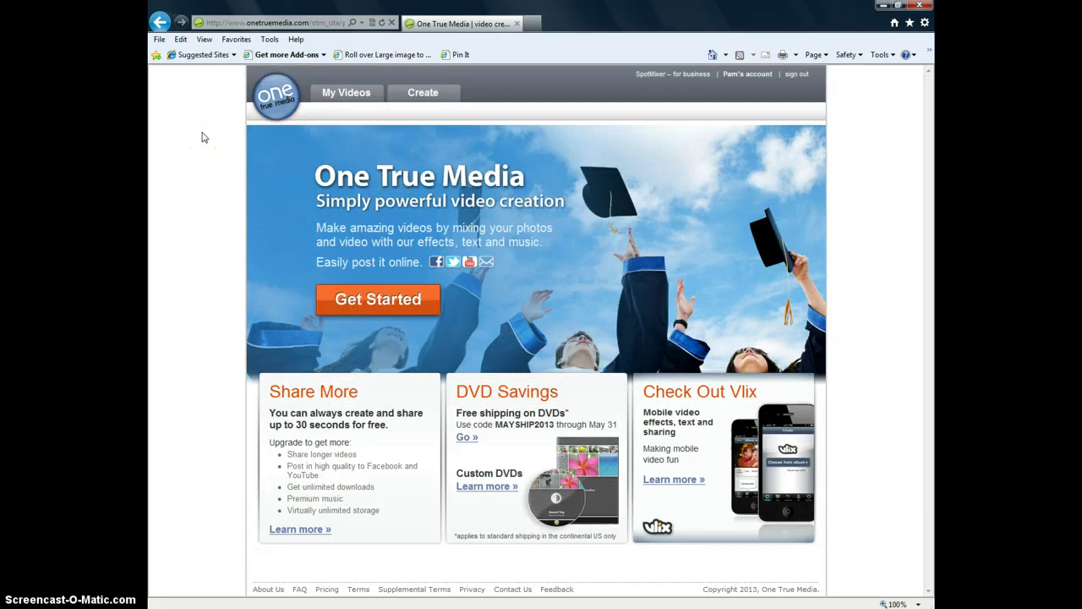
click(164, 229)
click(344, 94)
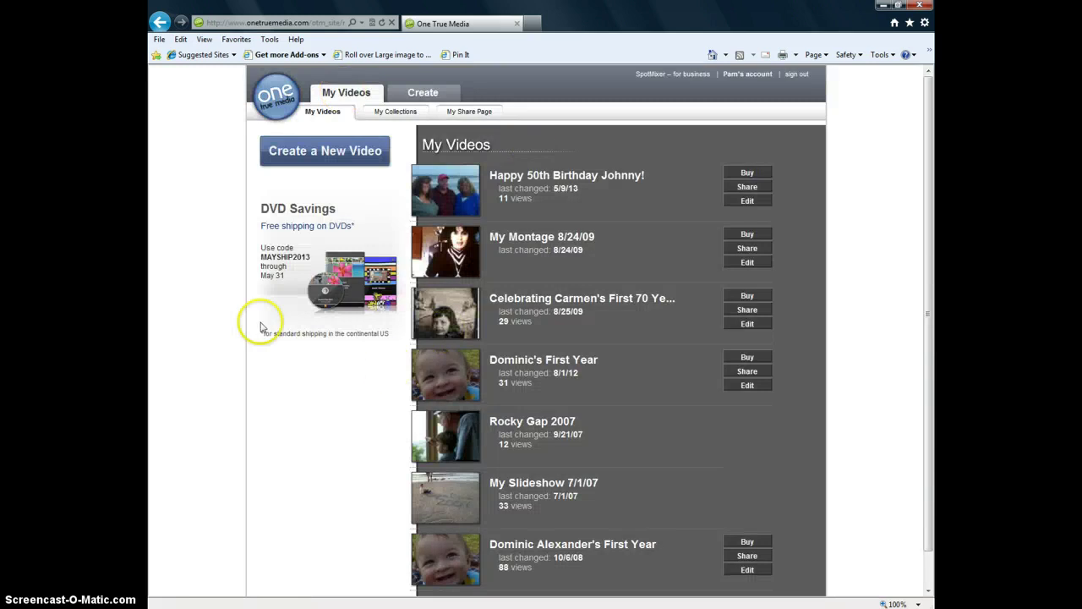
scroll(285, 356, down, 1)
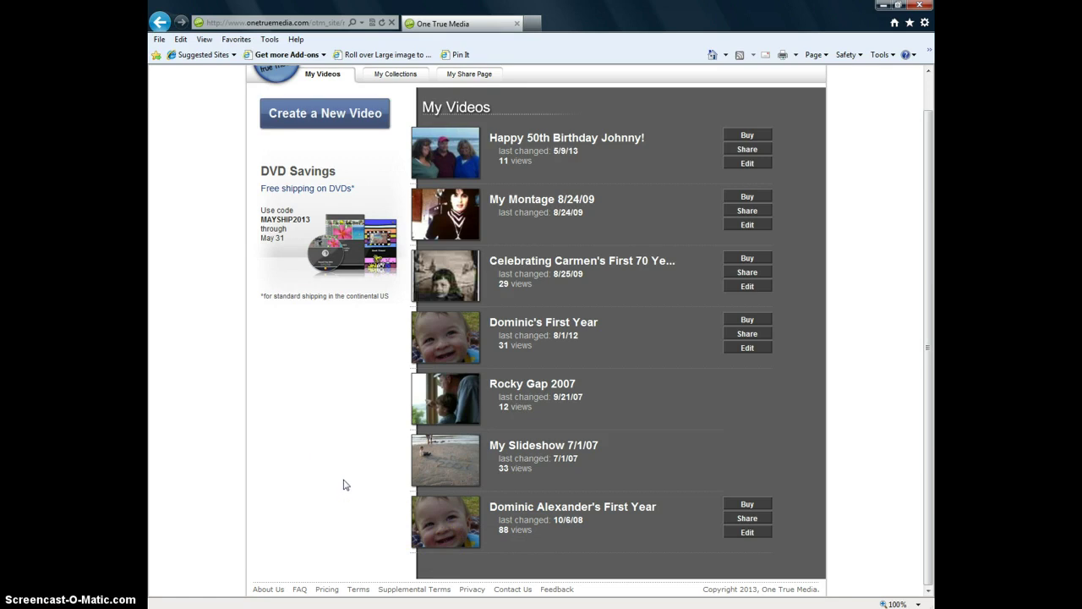
scroll(343, 470, up, 1)
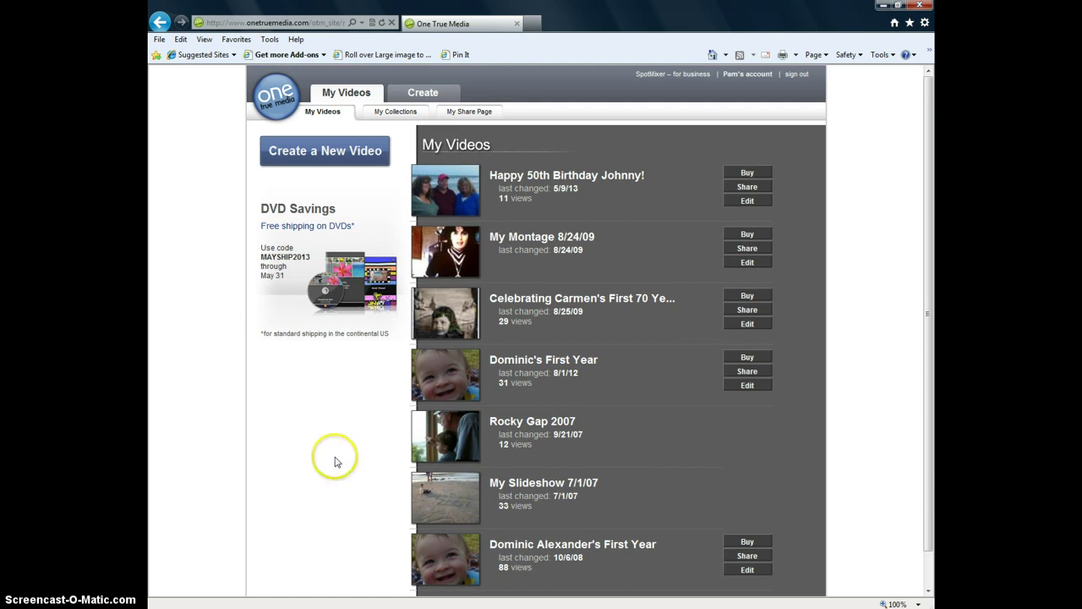
scroll(335, 461, down, 1)
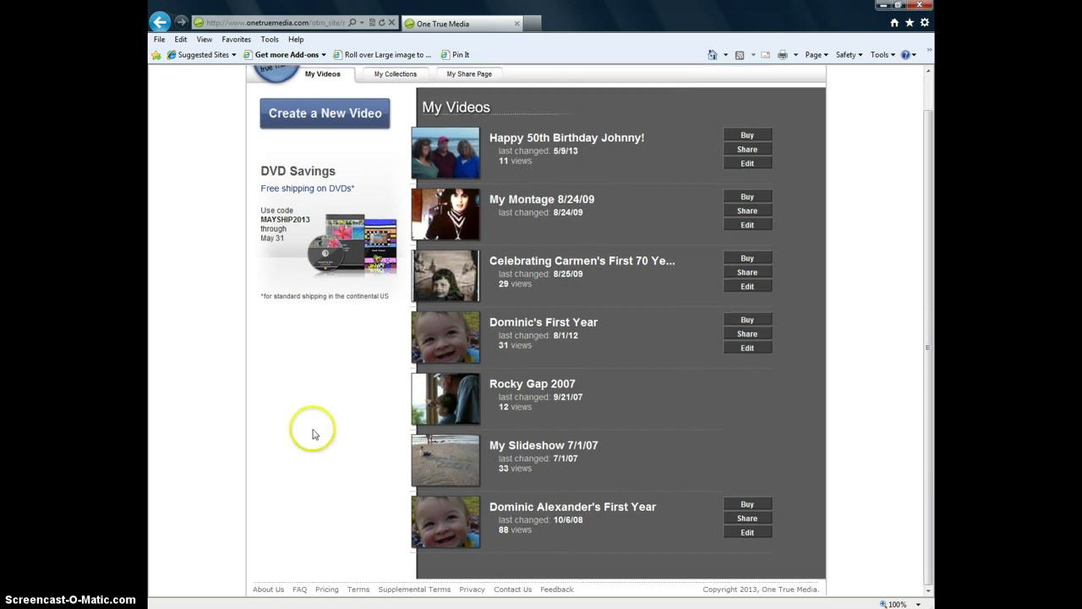
scroll(311, 433, up, 1)
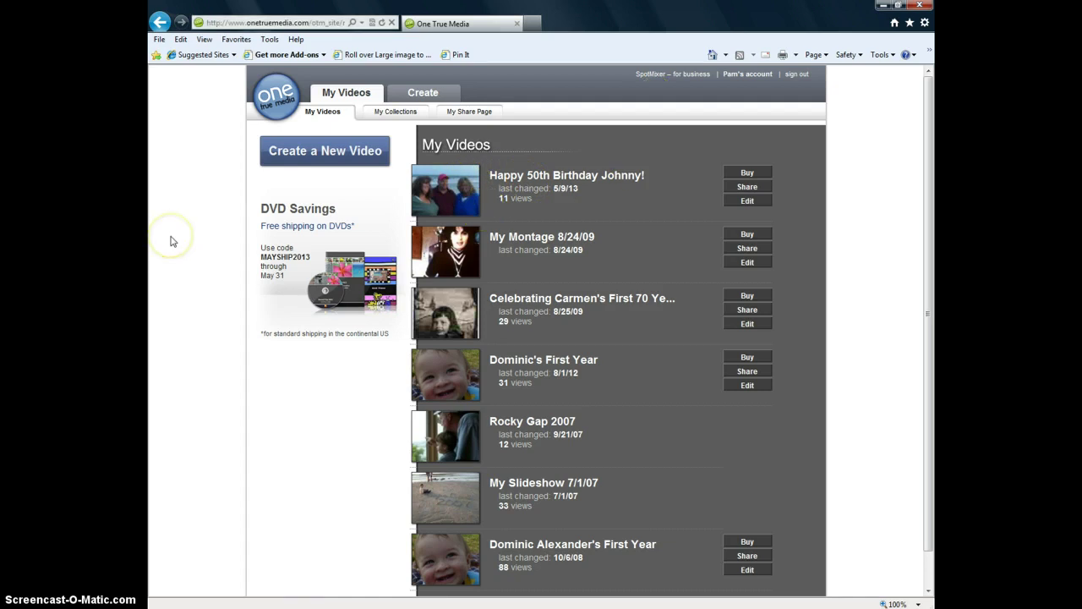
Switch to Windows Explorer and view the photos in the 50th Birthday2 folder inside Pictures.
click(883, 7)
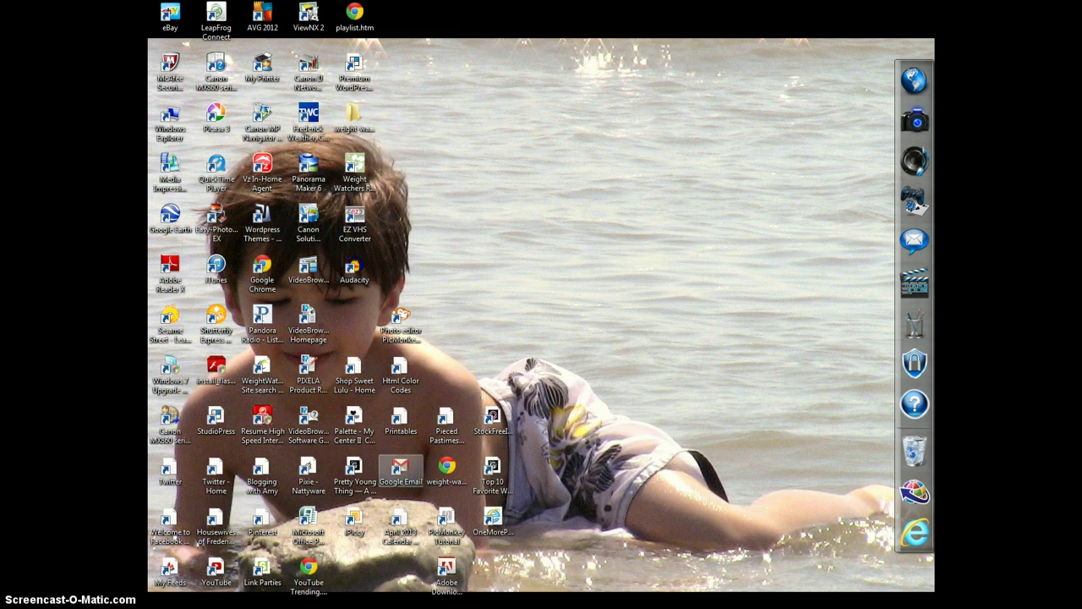
double_click(168, 118)
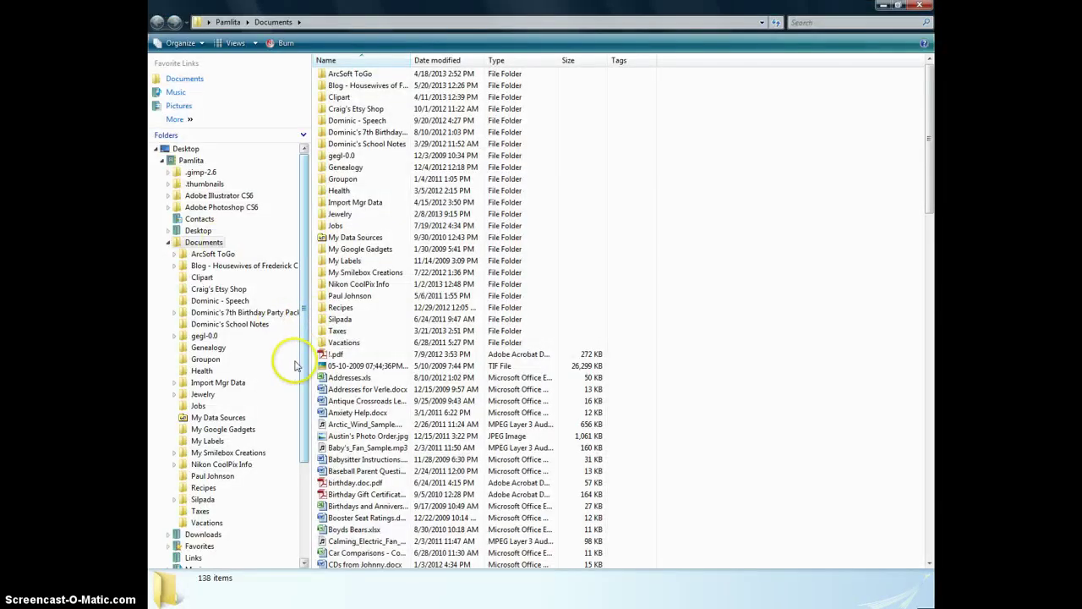
scroll(307, 499, down, 4)
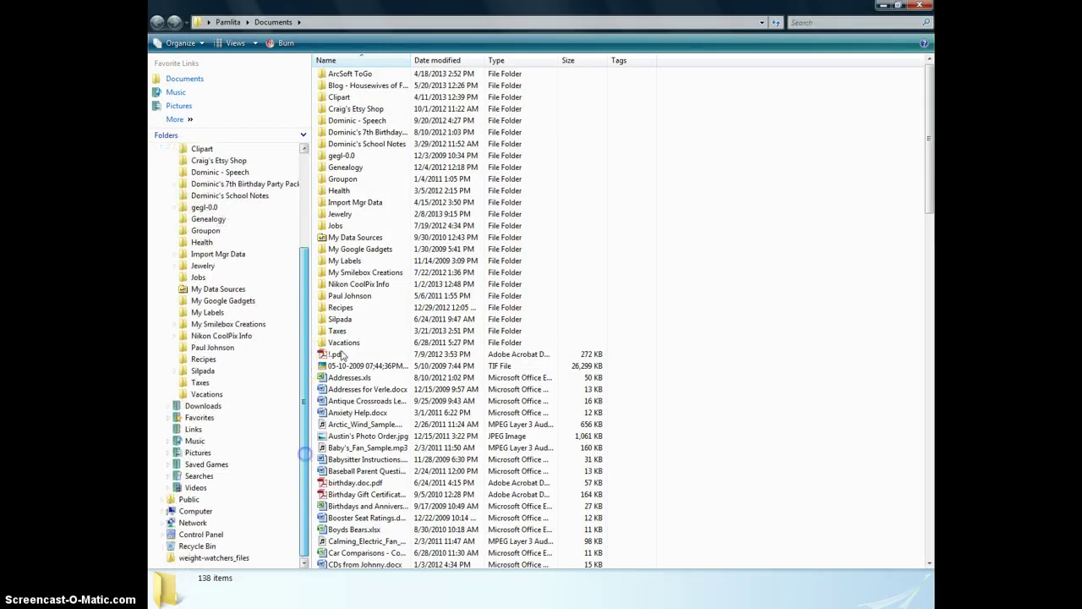
click(196, 454)
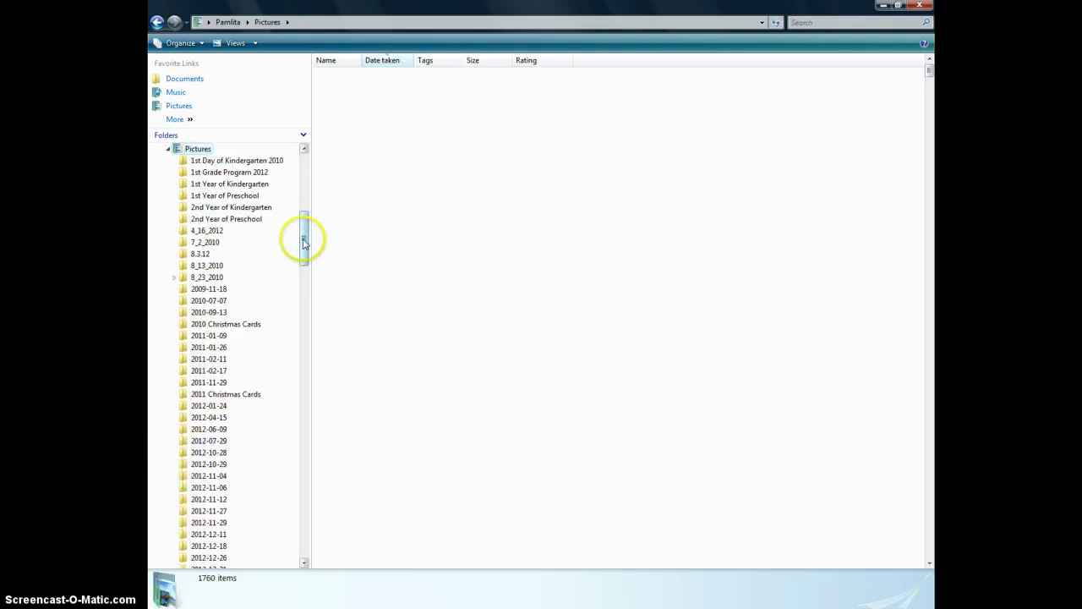
drag(304, 243, 299, 416)
click(227, 382)
click(212, 361)
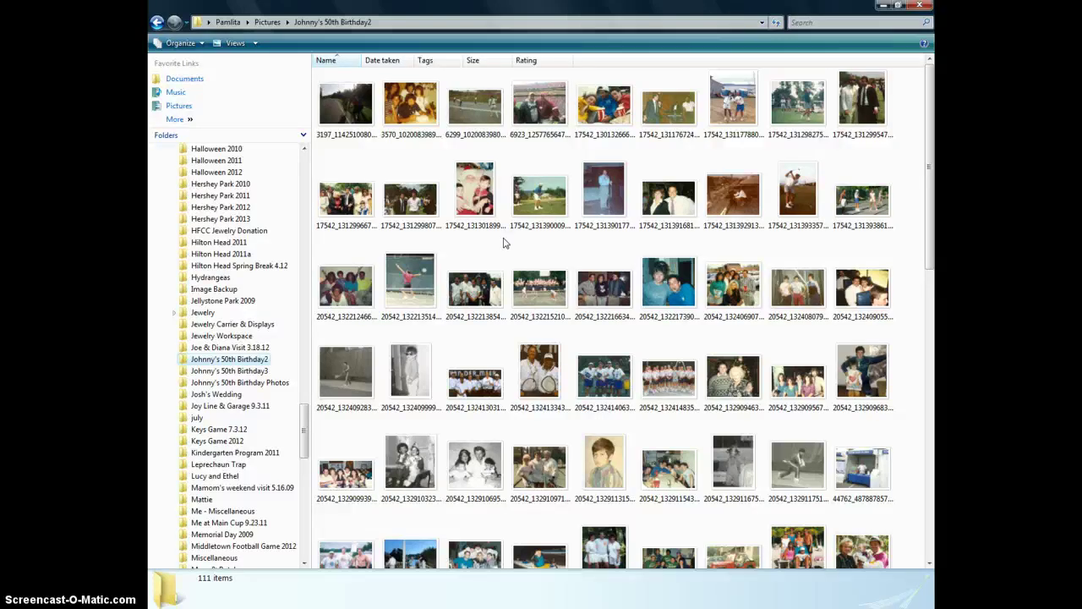
click(525, 246)
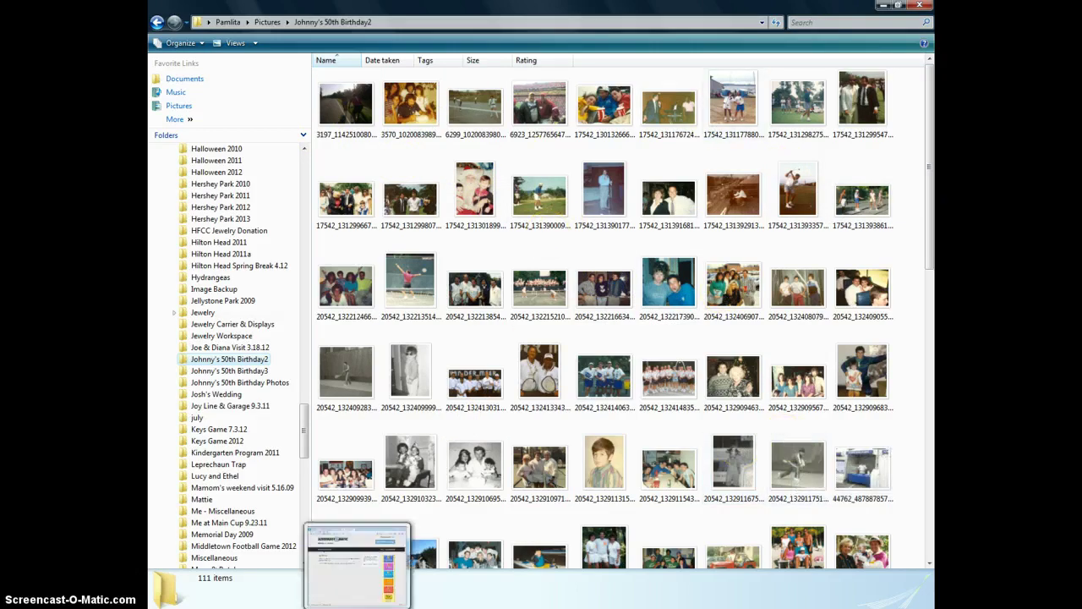
Switch back to One True Media in Internet Explorer and start creating a new video.
click(278, 554)
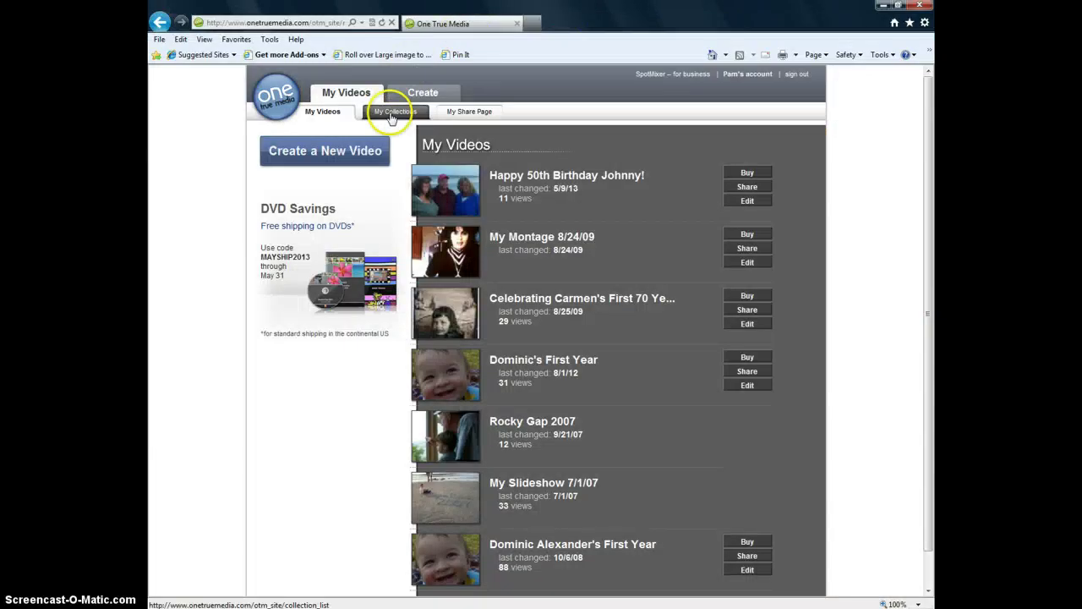
click(422, 95)
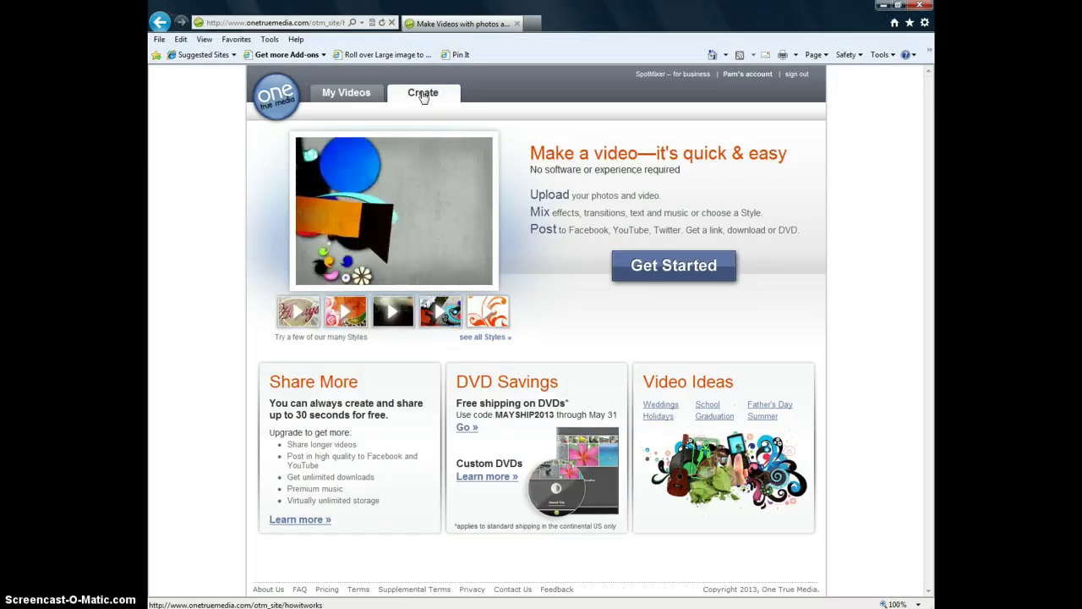
click(646, 273)
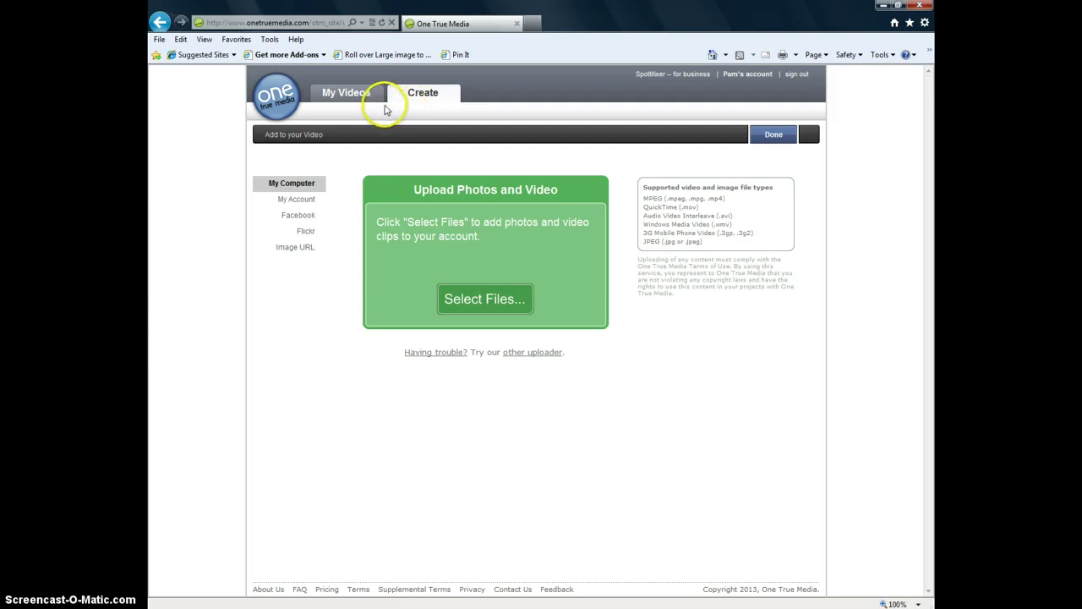
Start selecting files to upload from the computer and browse to the 50th Birthday2 folder inside Pictures.
click(472, 299)
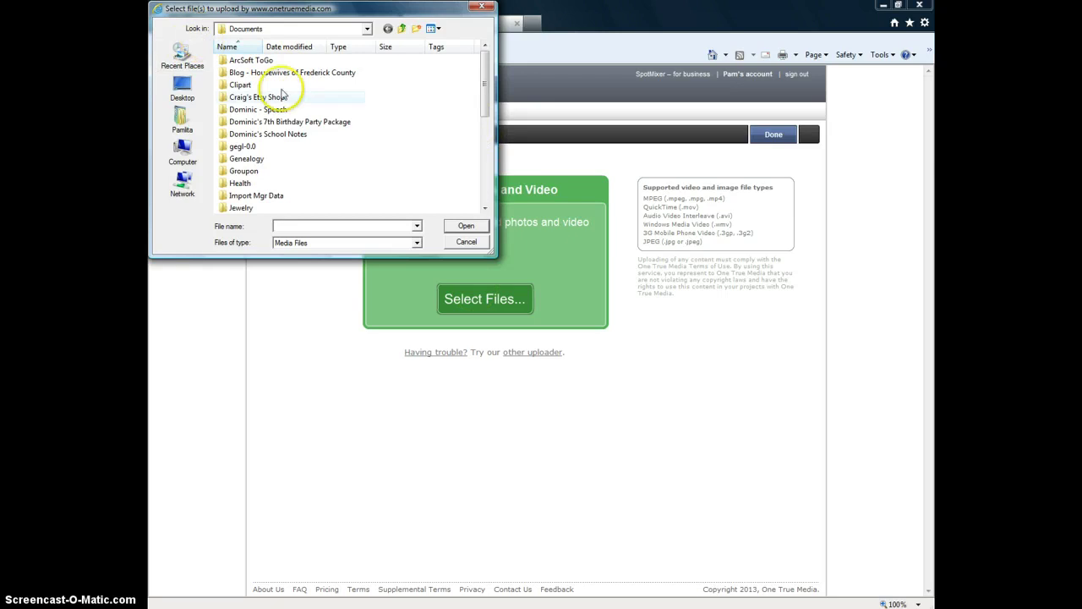
mouse_move(485, 96)
mouse_down()
mouse_move(485, 175)
mouse_move(485, 97)
mouse_up()
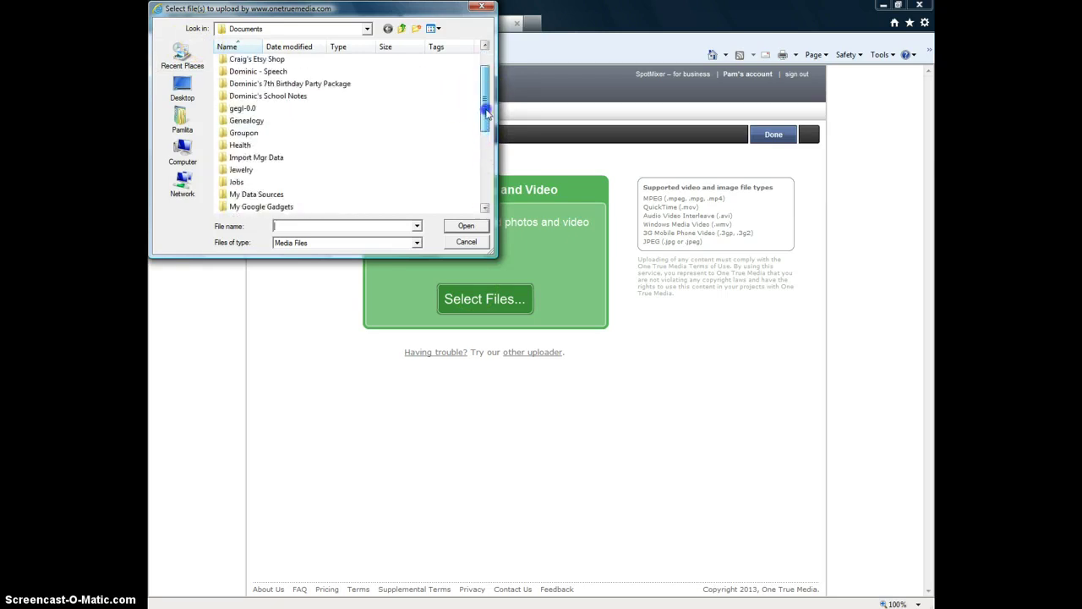
click(400, 28)
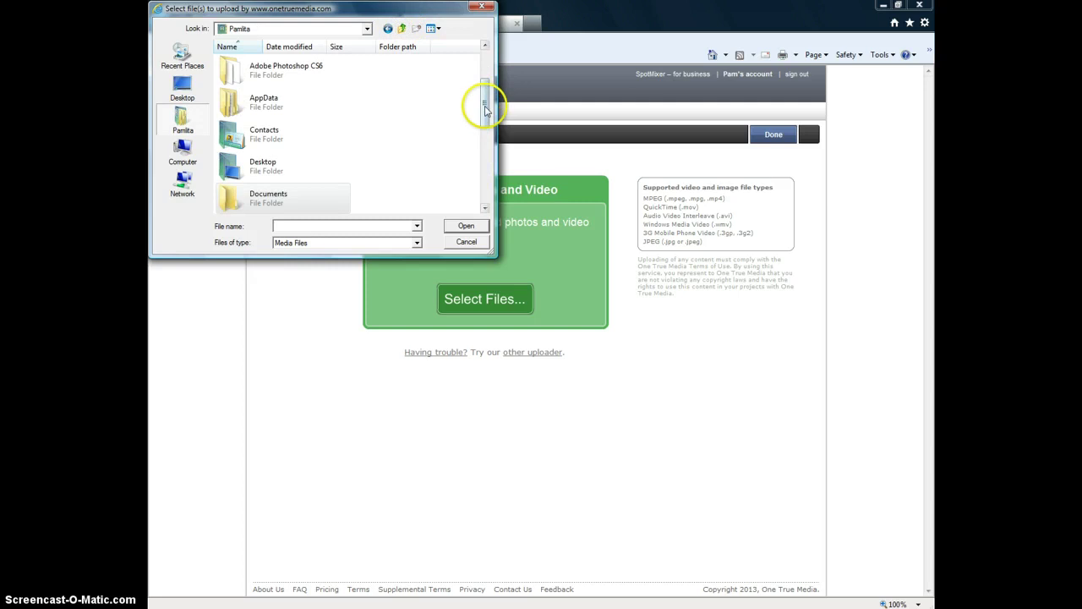
drag(482, 107, 485, 148)
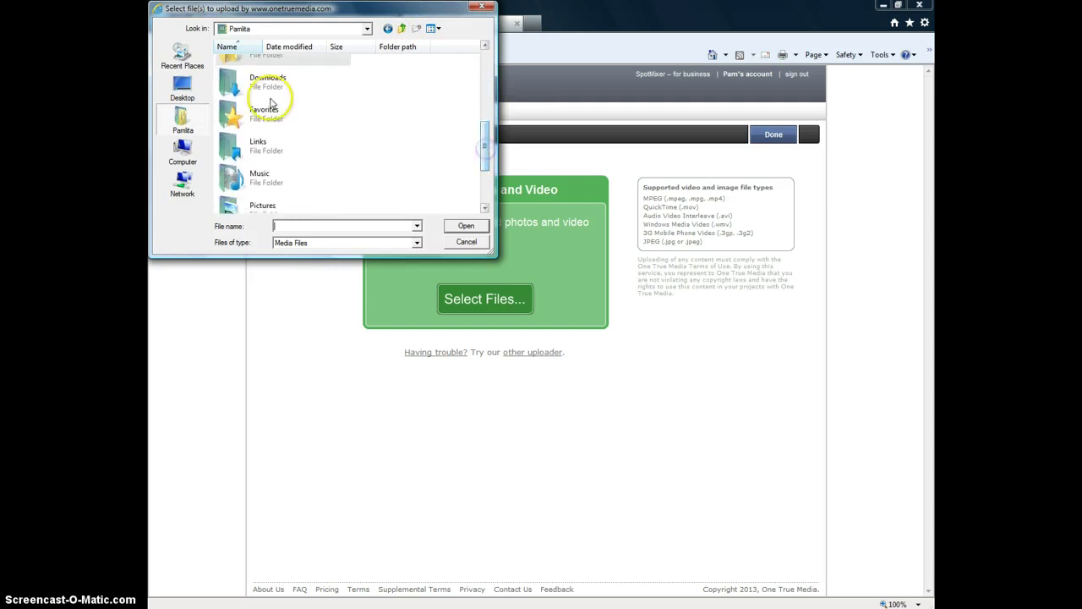
double_click(254, 210)
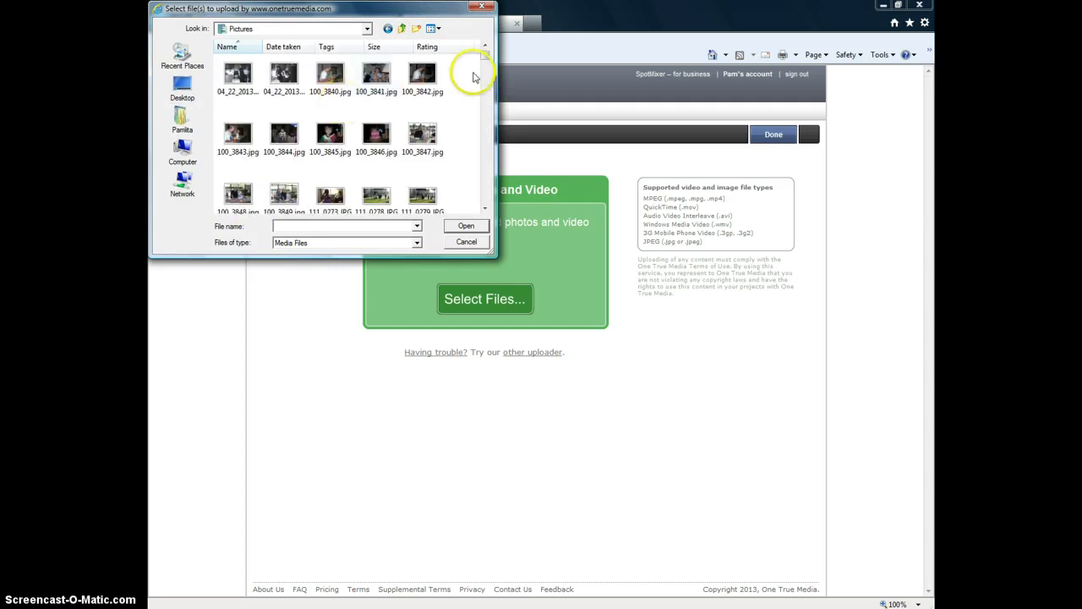
drag(485, 54, 486, 66)
click(489, 246)
click(485, 207)
click(484, 207)
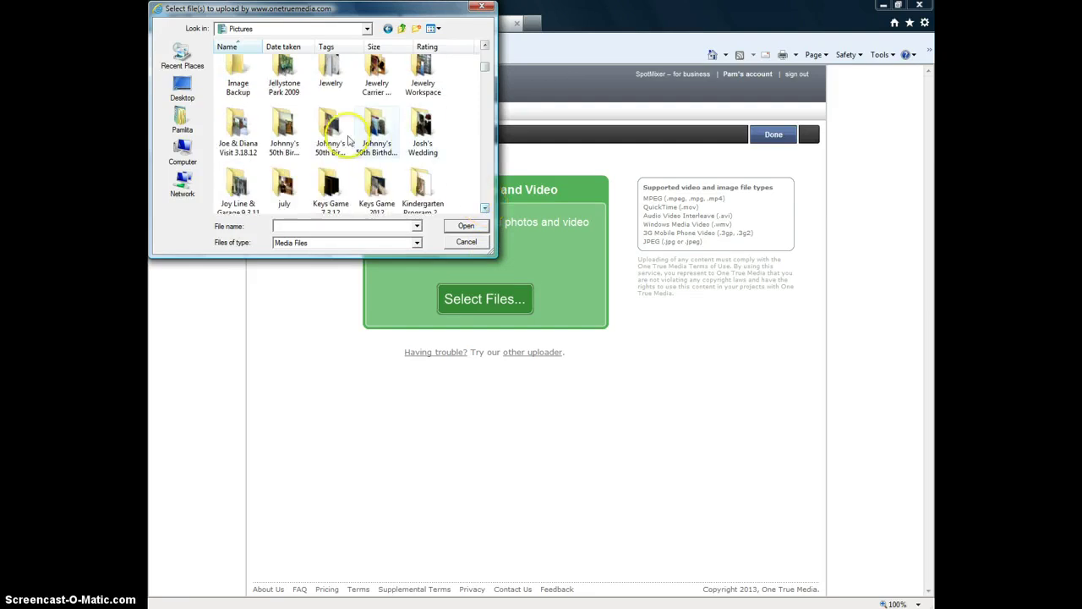
double_click(287, 135)
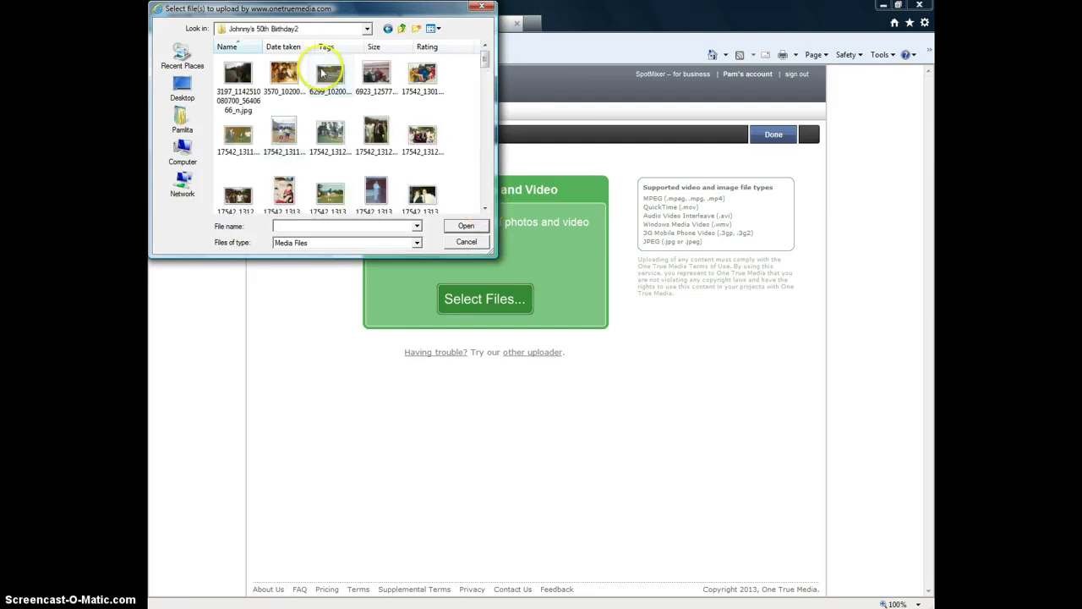
Add the folder's first three rows of photos to the upload queue and finish adding media to the video.
click(238, 81)
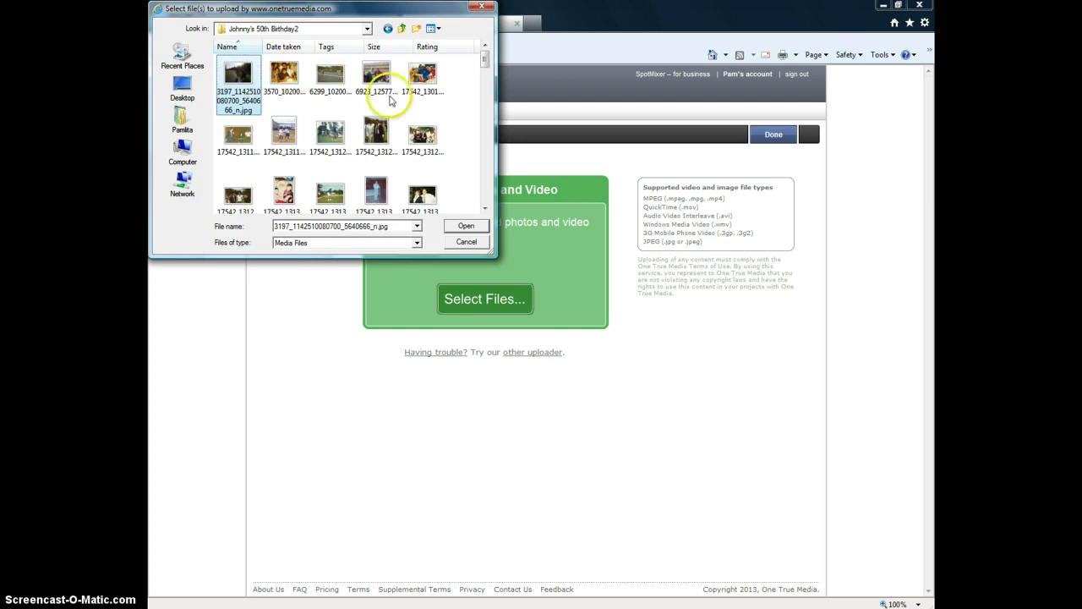
shift+click(425, 196)
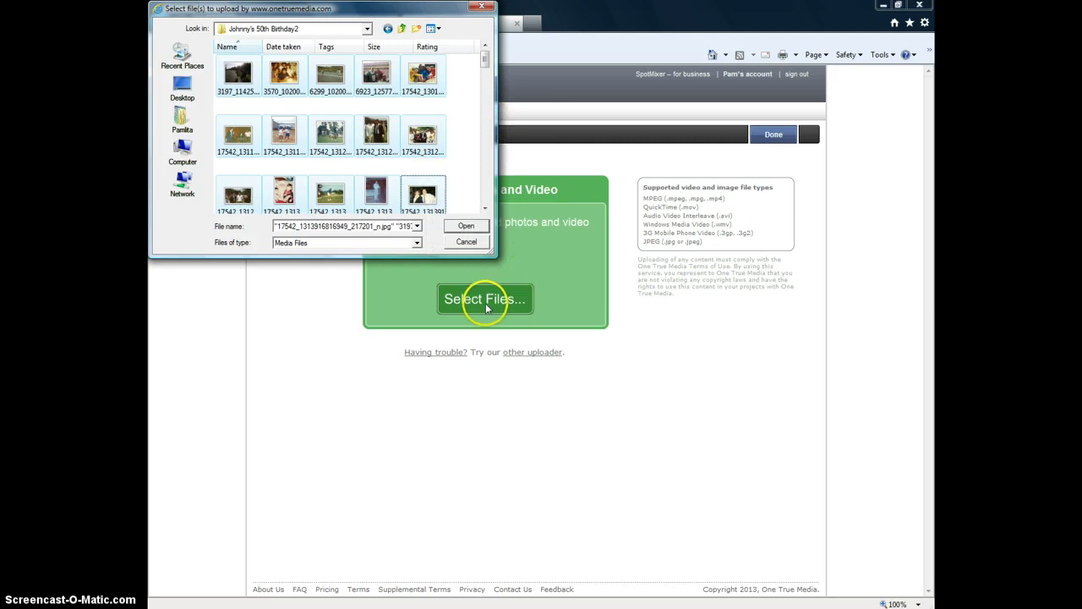
click(465, 228)
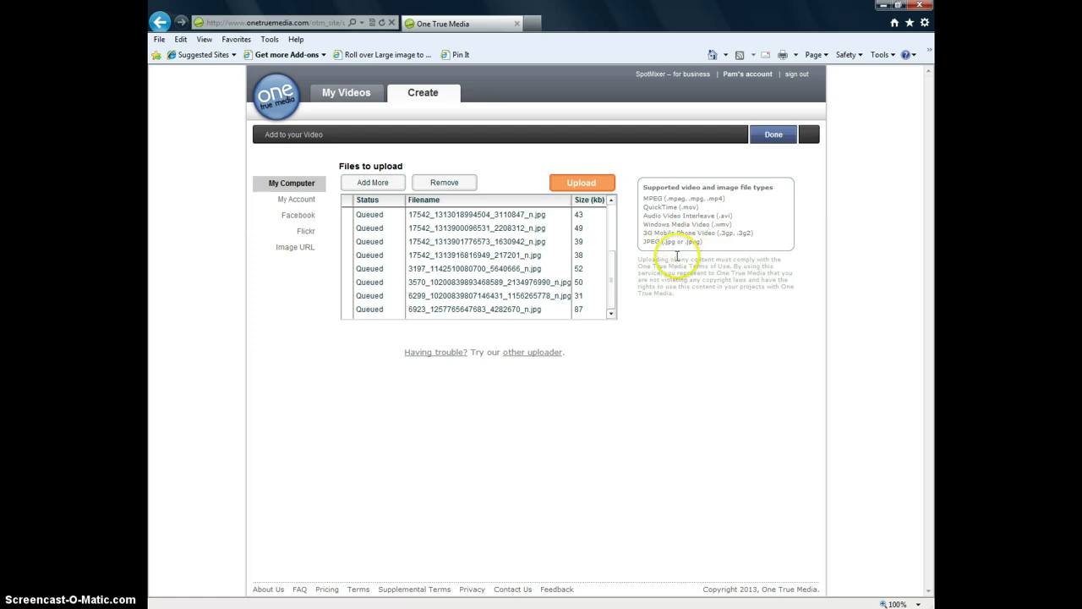
click(781, 141)
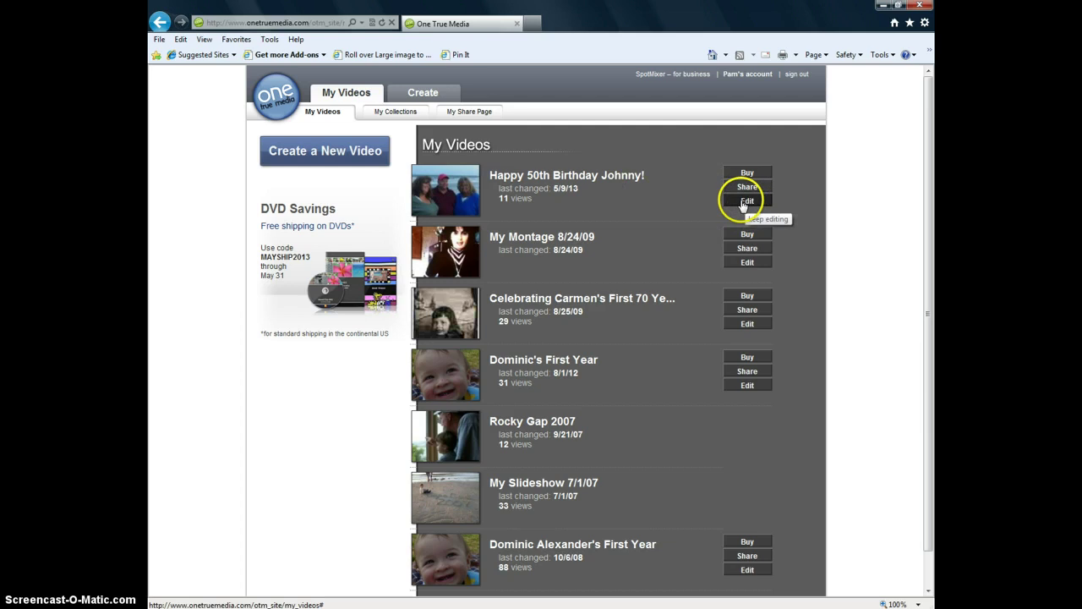
Open the existing Happy 50th Birthday project for editing and play its video preview.
click(747, 203)
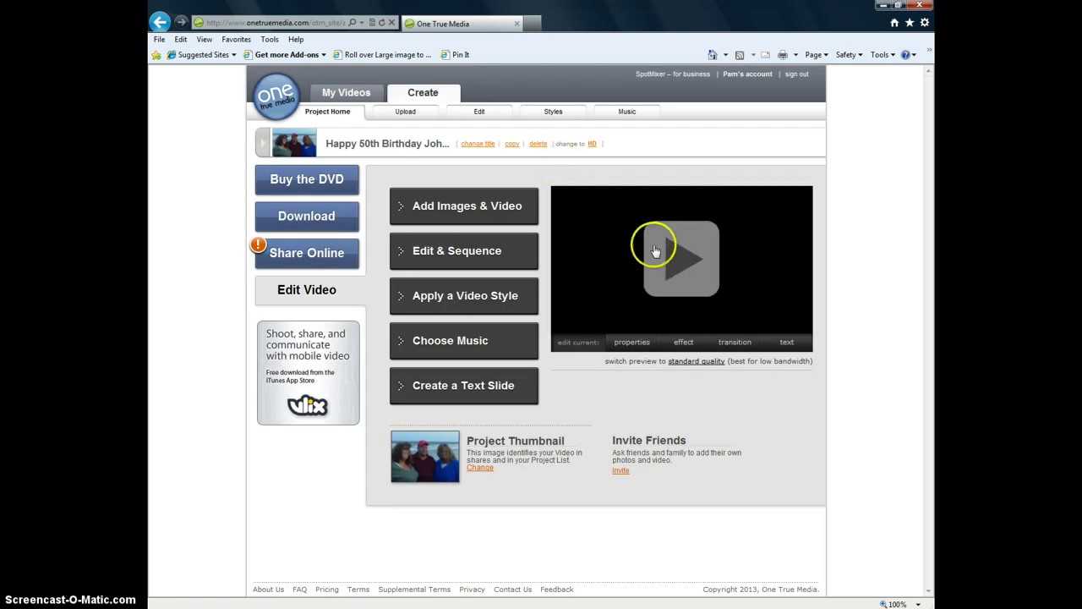
click(676, 270)
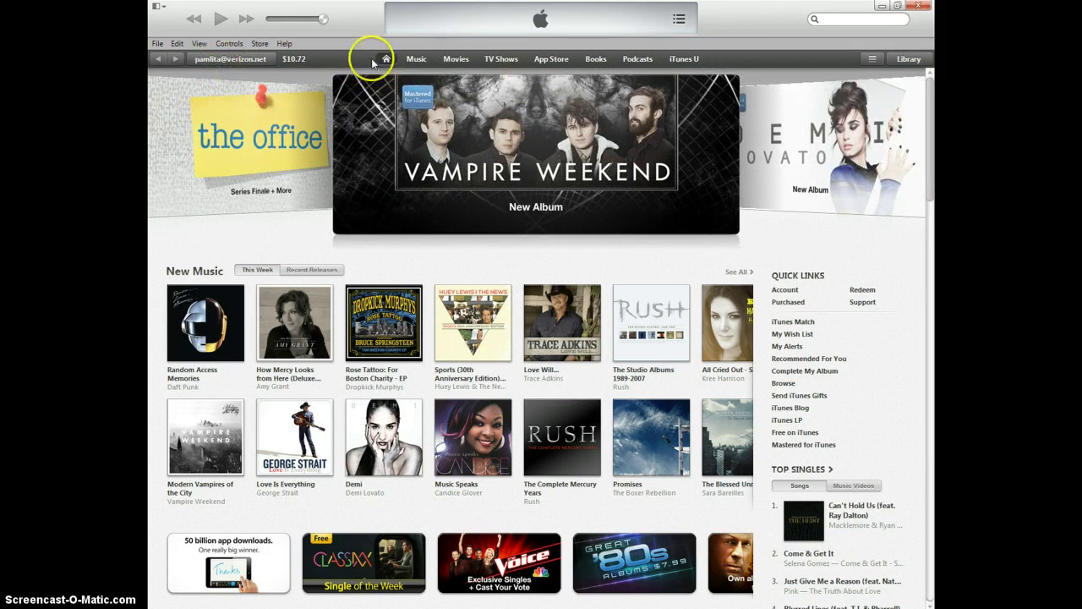
Search the iTunes Store for "elvis presley".
click(833, 18)
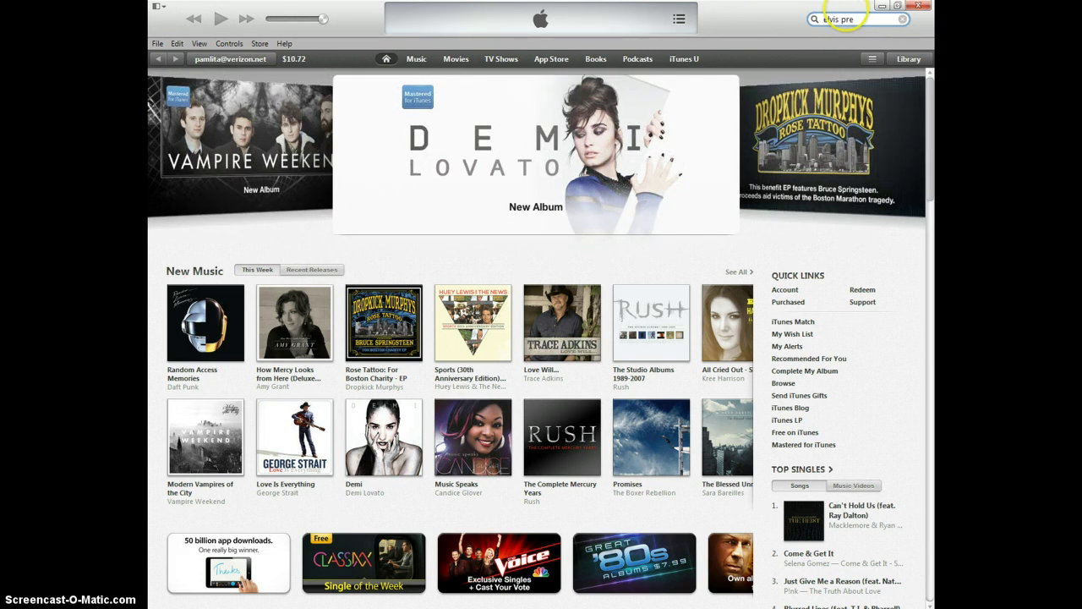
text(elvis presley)
key(Return)
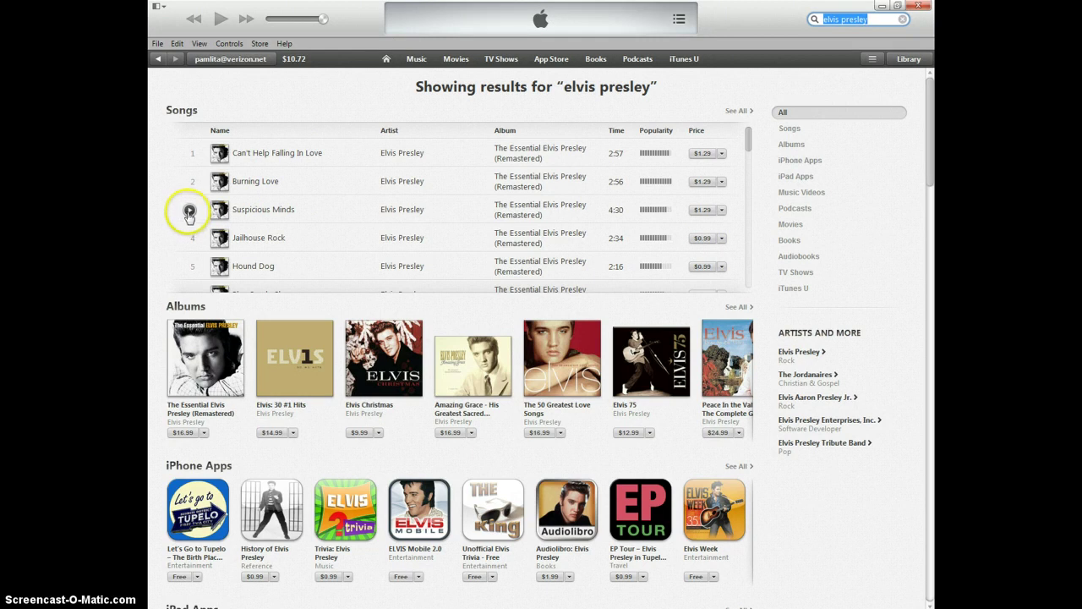
Play the sample of the song Suspicious Minds from the search results and stop it.
click(189, 210)
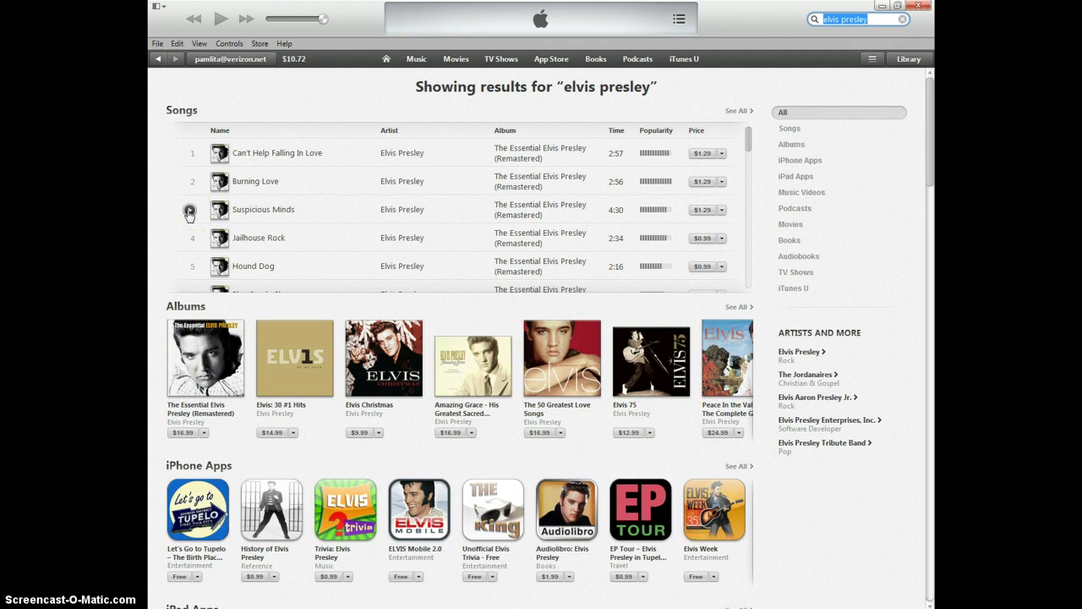
click(190, 211)
click(159, 204)
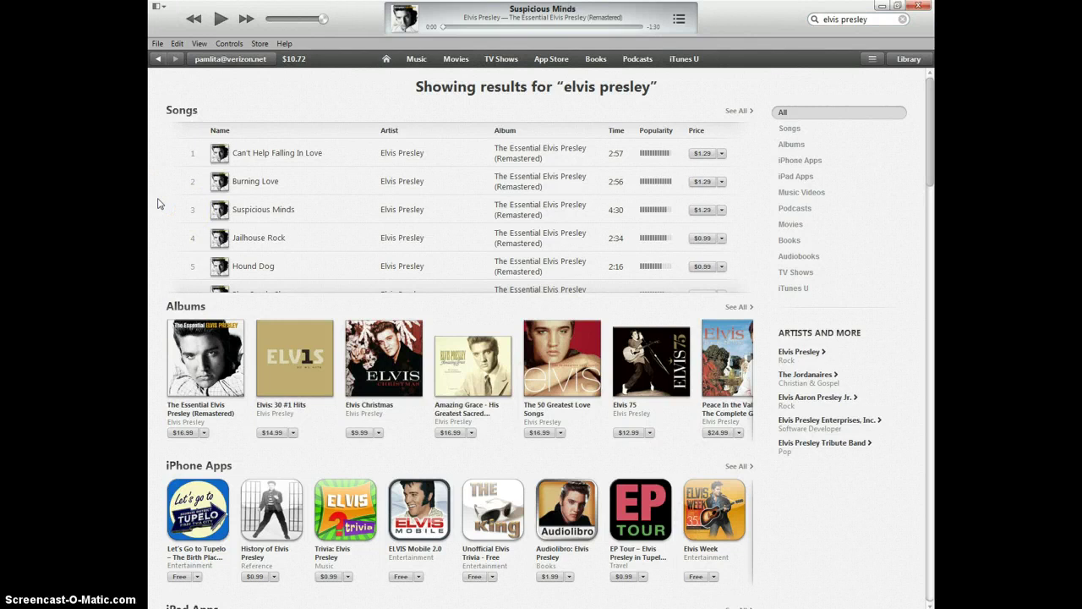
Replay the Suspicious Minds sample in the iTunes Store results and stop it again.
click(190, 211)
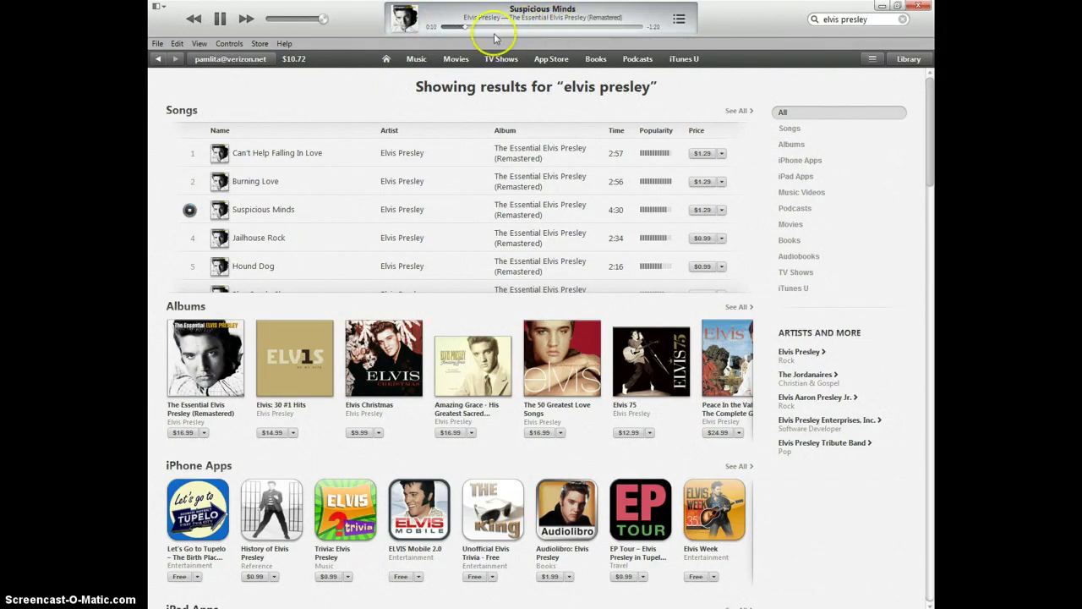
click(189, 212)
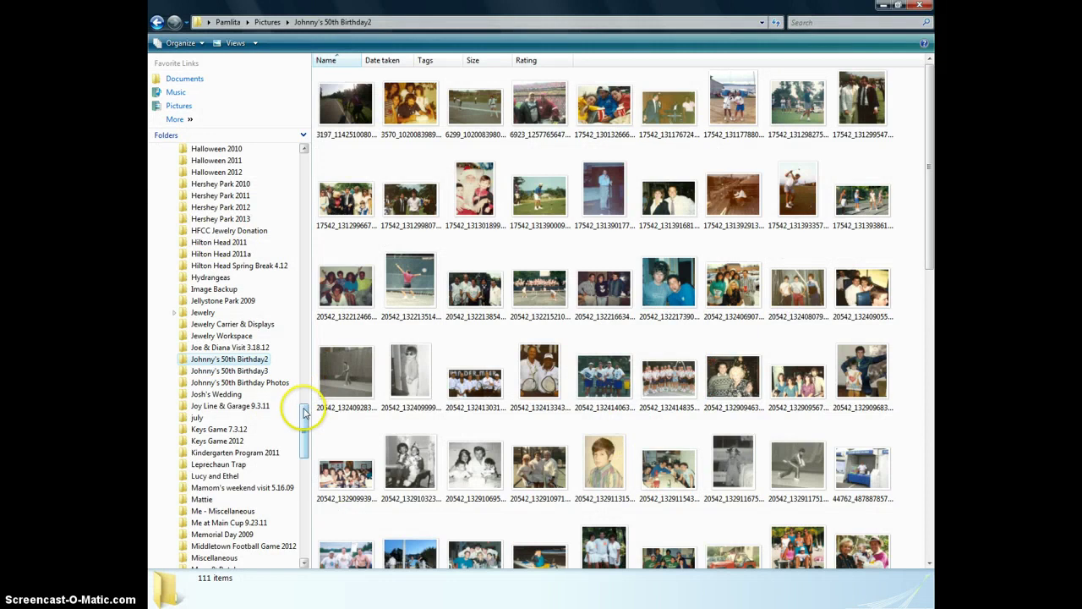
Switch to the Windows file browser and open the user's Music folder.
drag(304, 412, 304, 161)
click(175, 93)
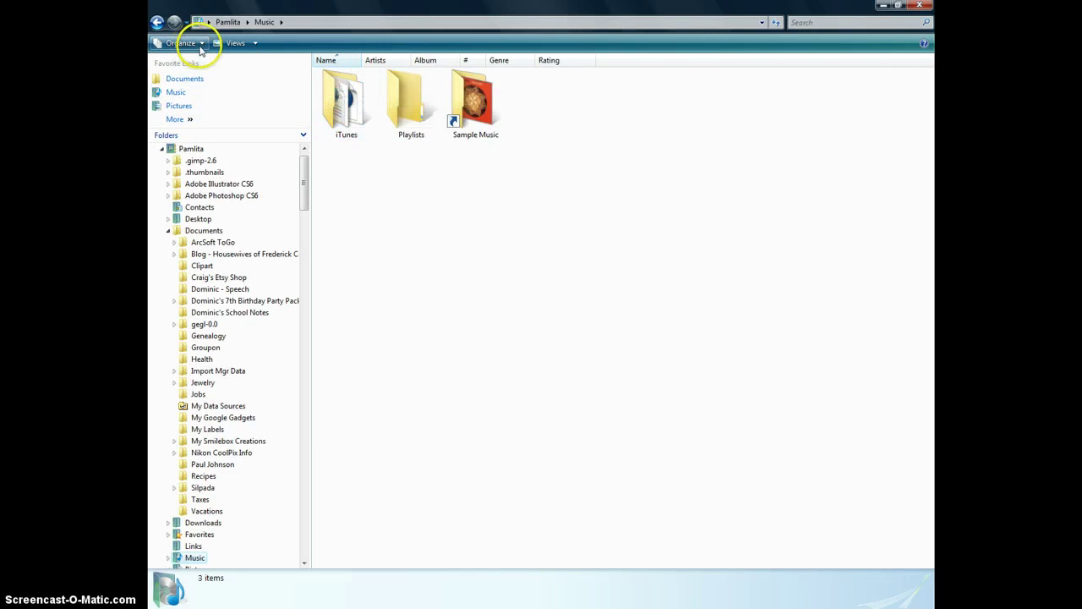
Return to the One True Media project, open the John F. Kennedy video for clipping, and examine the start and end choices on its frames.
key(alt+Tab)
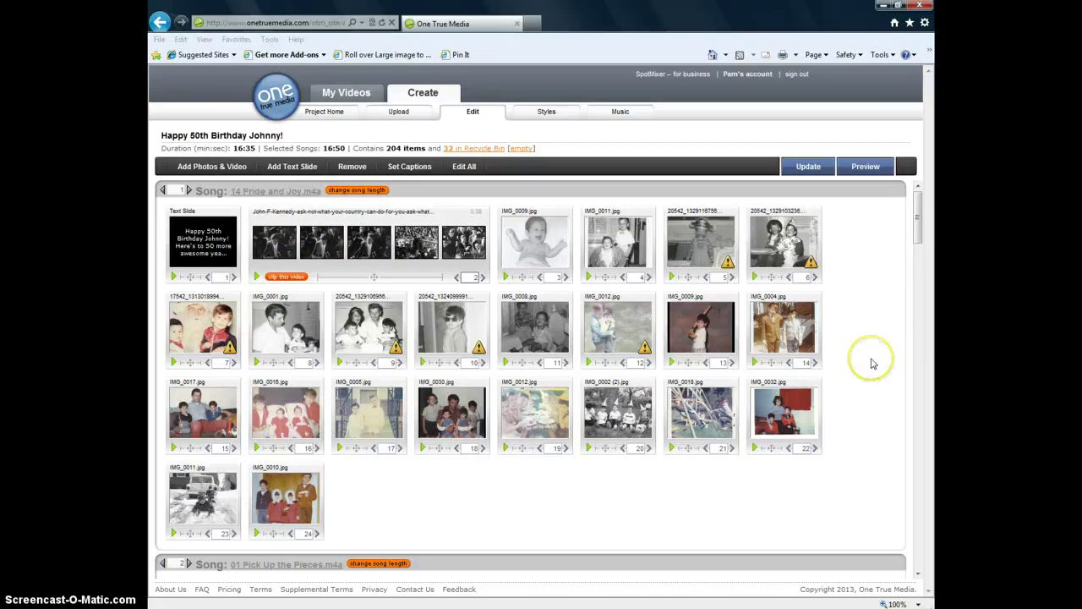
scroll(873, 364, down, 1)
scroll(873, 363, up, 1)
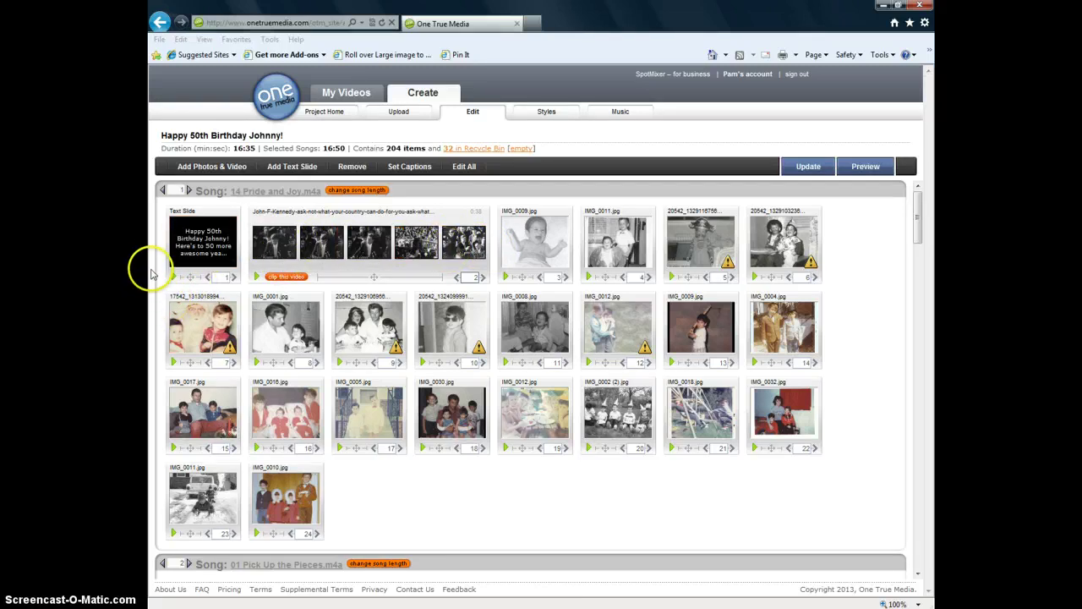
click(290, 278)
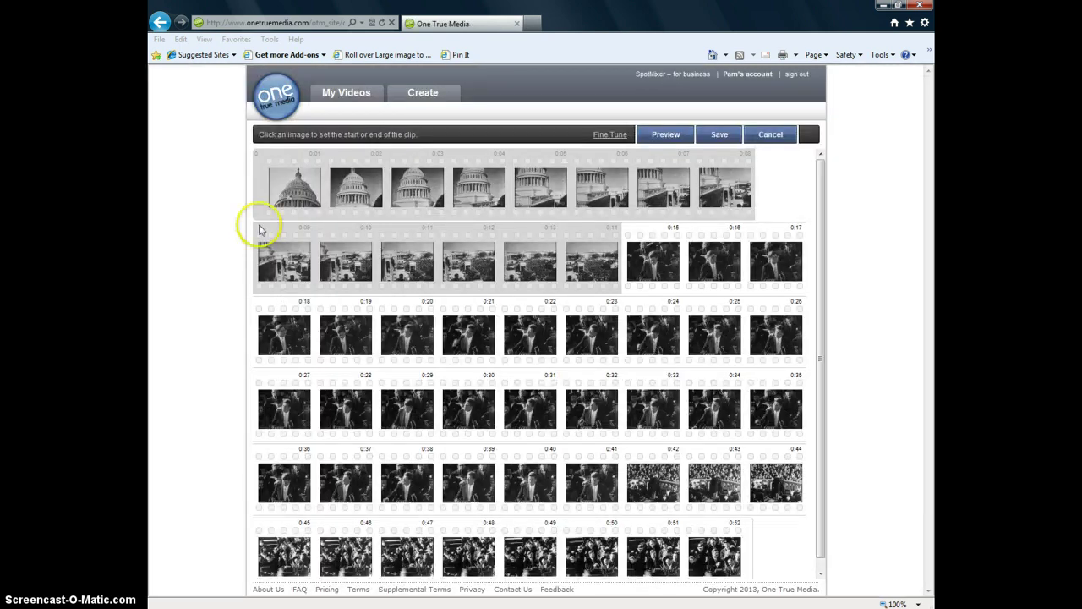
mouse_move(302, 198)
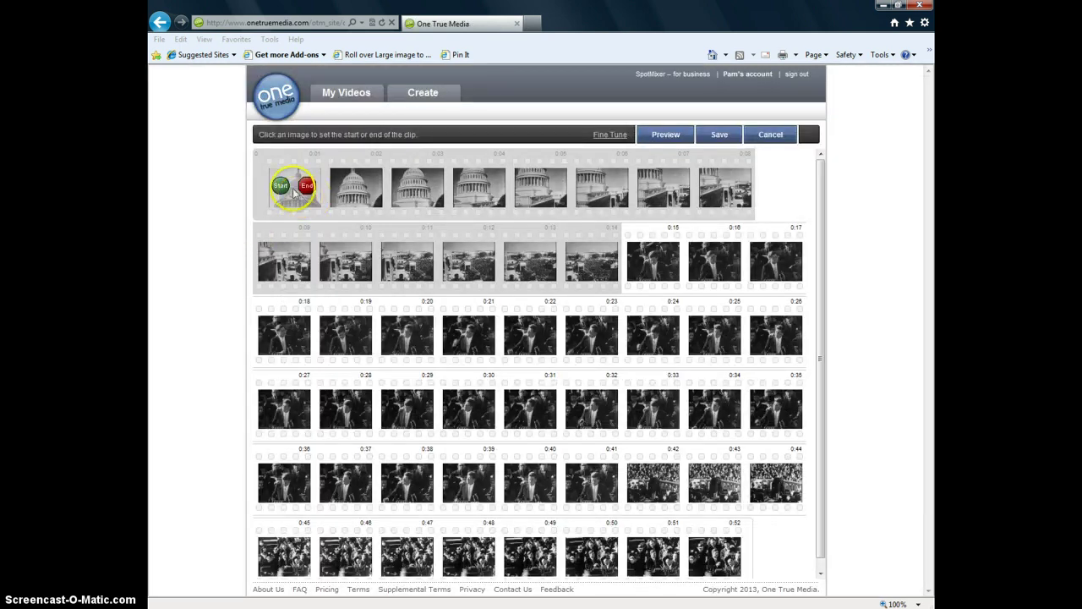
mouse_move(723, 254)
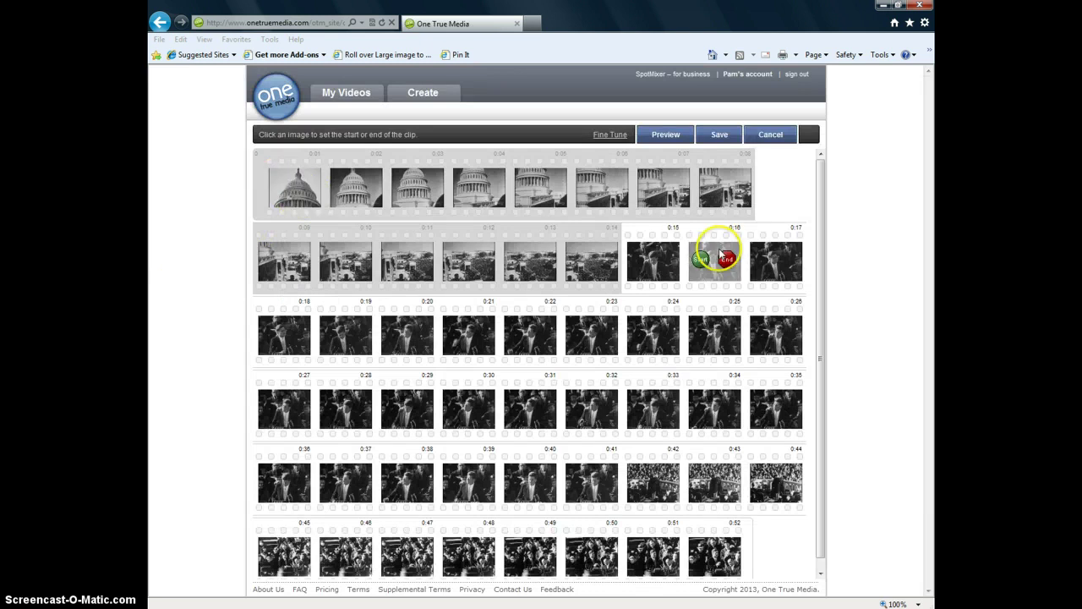
mouse_move(668, 277)
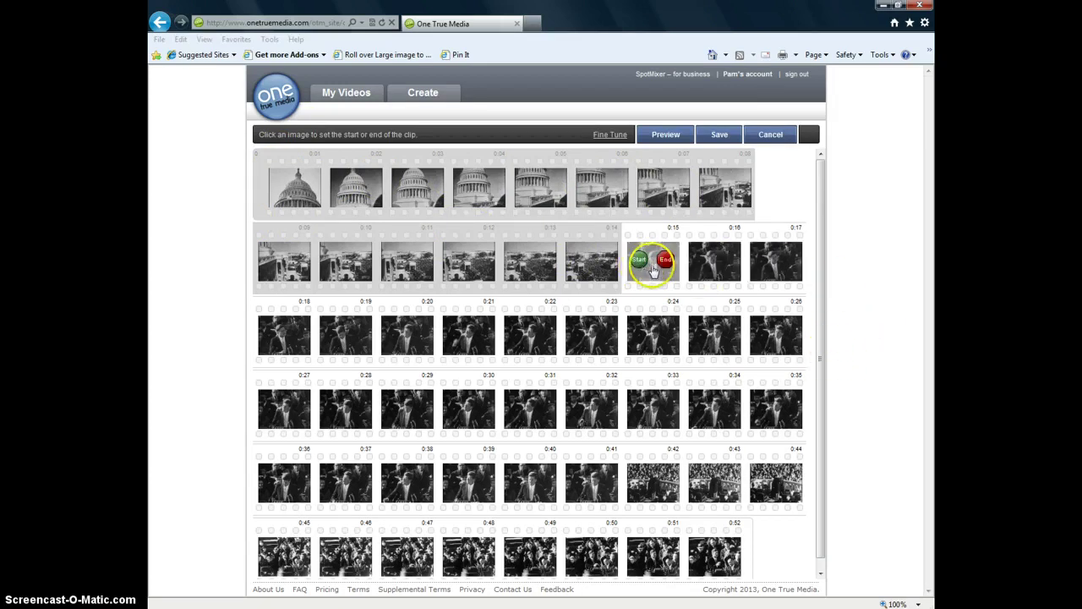
scroll(821, 338, down, 1)
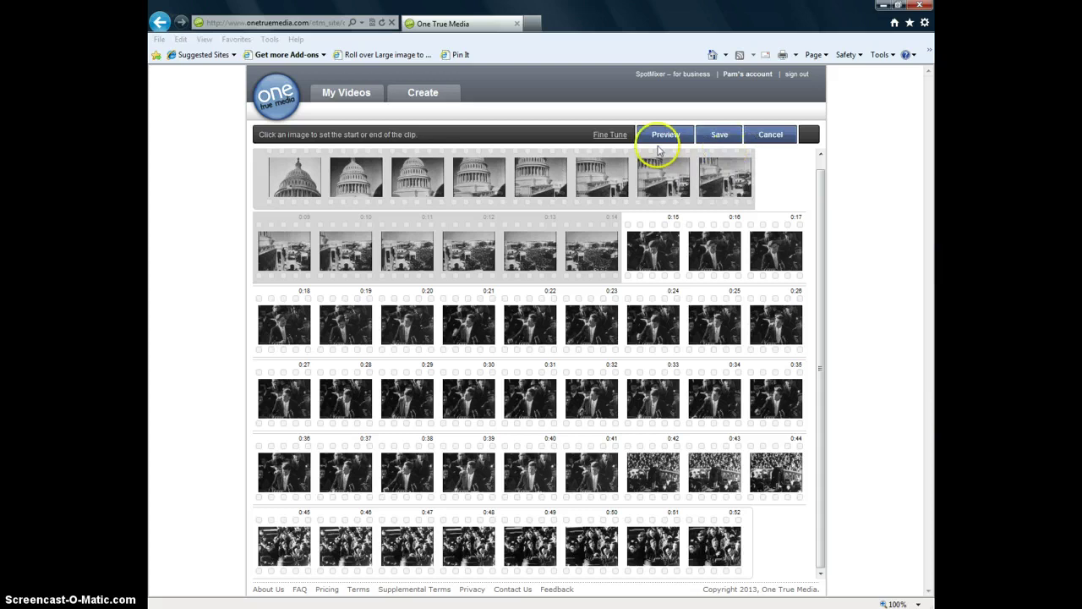
Preview the clipped Kennedy video, close the preview, and leave the clip editor without saving.
click(672, 136)
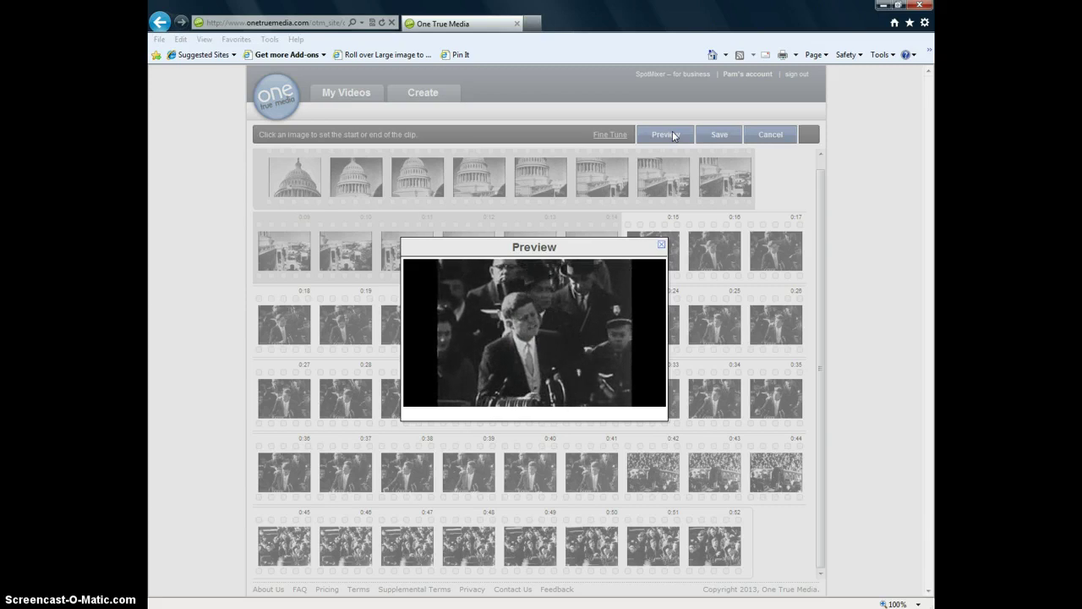
click(662, 246)
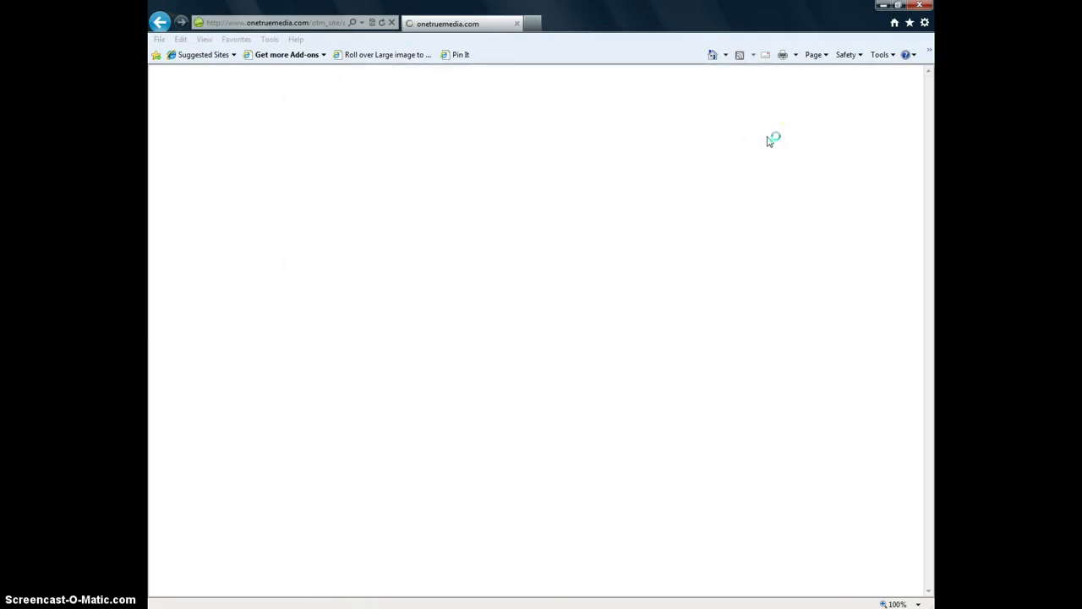
click(245, 251)
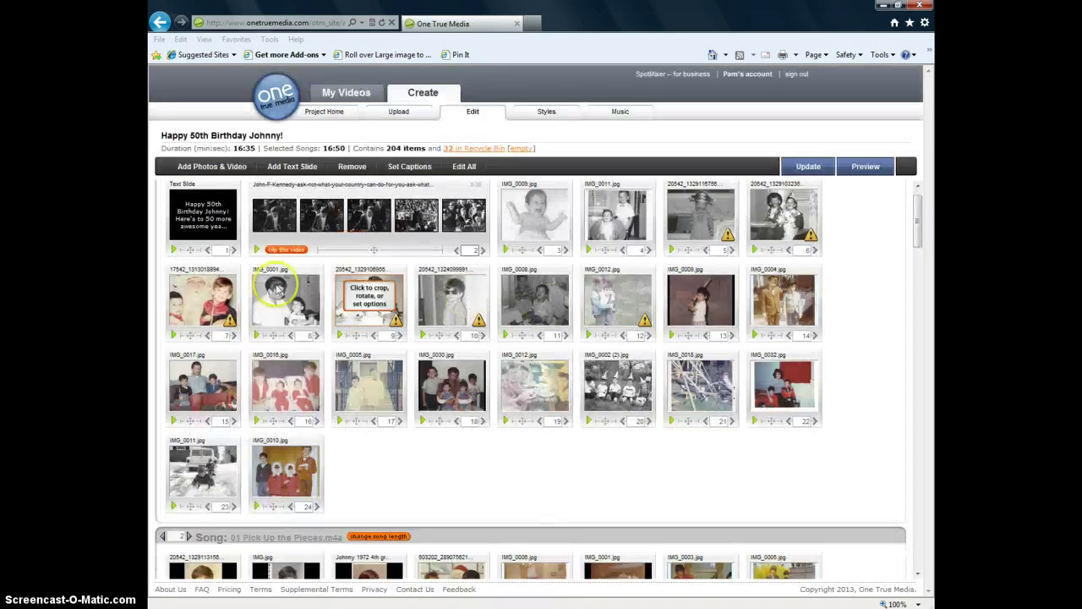
Examine how the photos and videos are arranged under each song, from the opening slide to the closing text slide.
scroll(899, 428, up, 1)
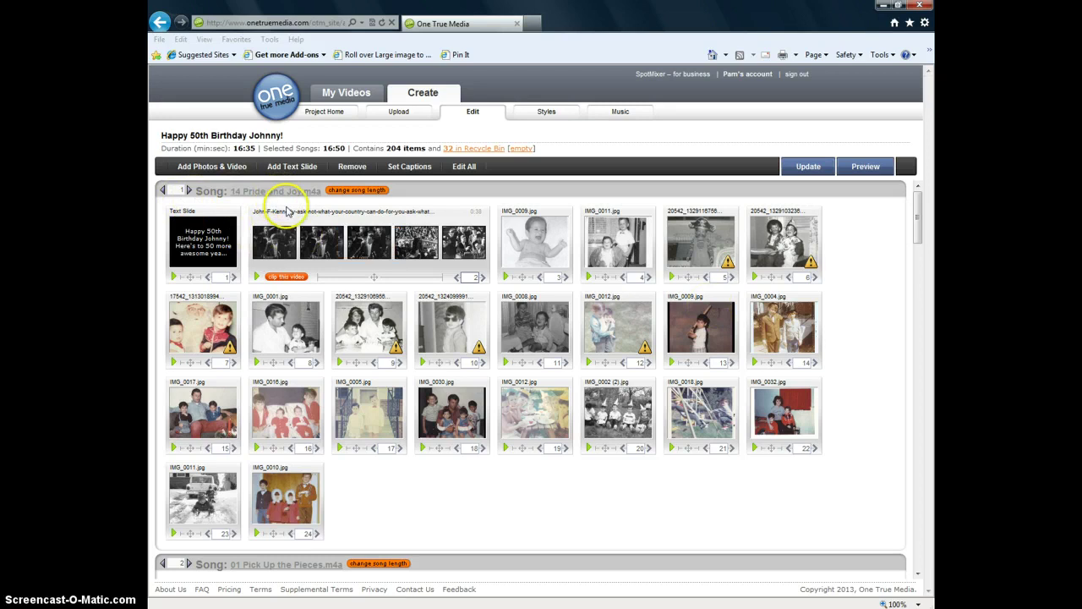
scroll(431, 427, down, 3)
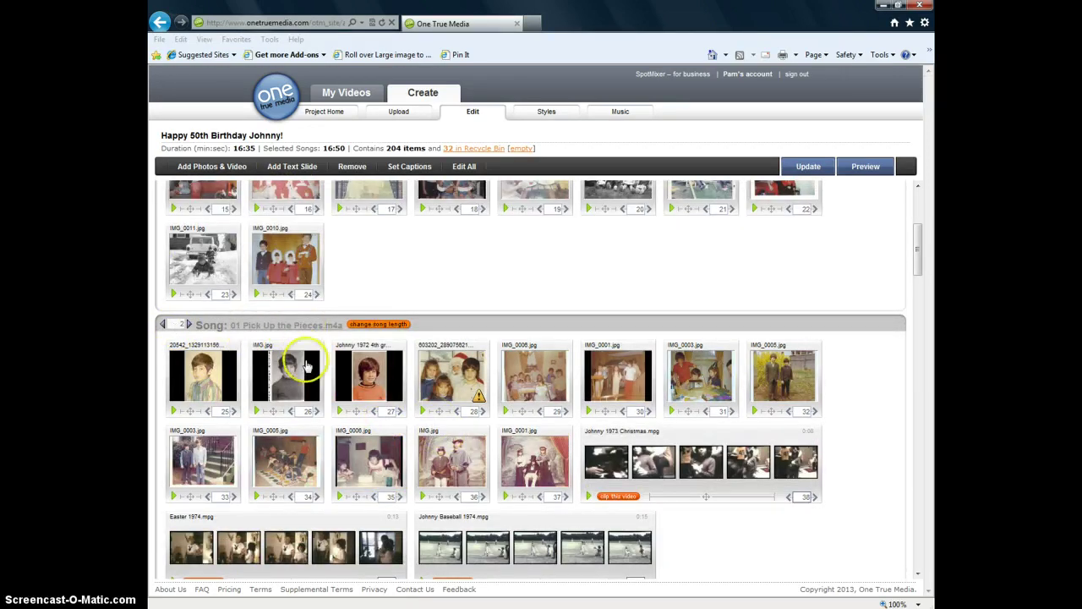
scroll(307, 365, down, 2)
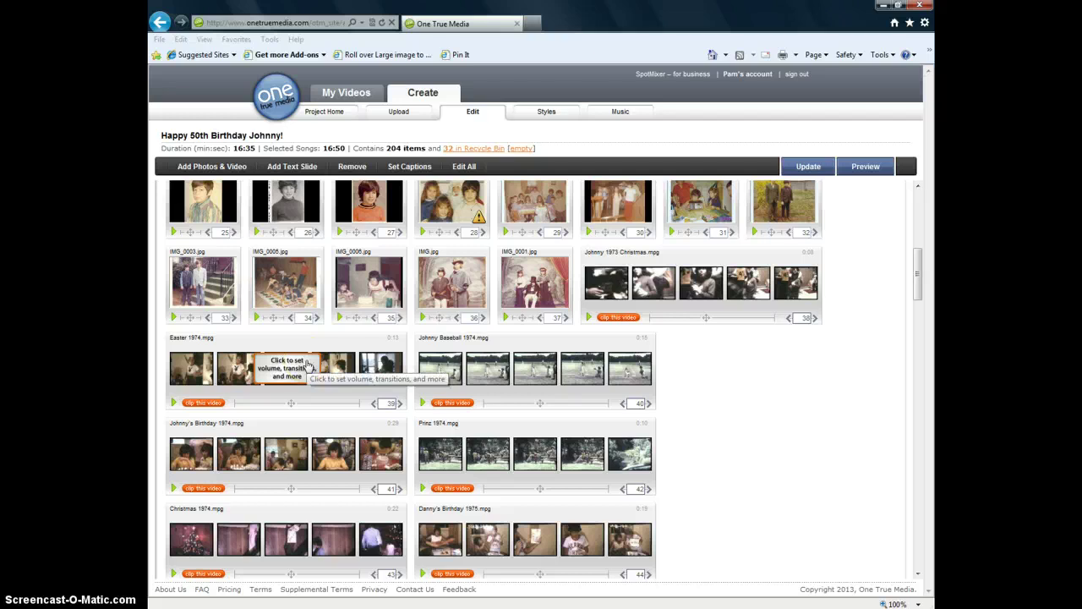
scroll(307, 366, up, 5)
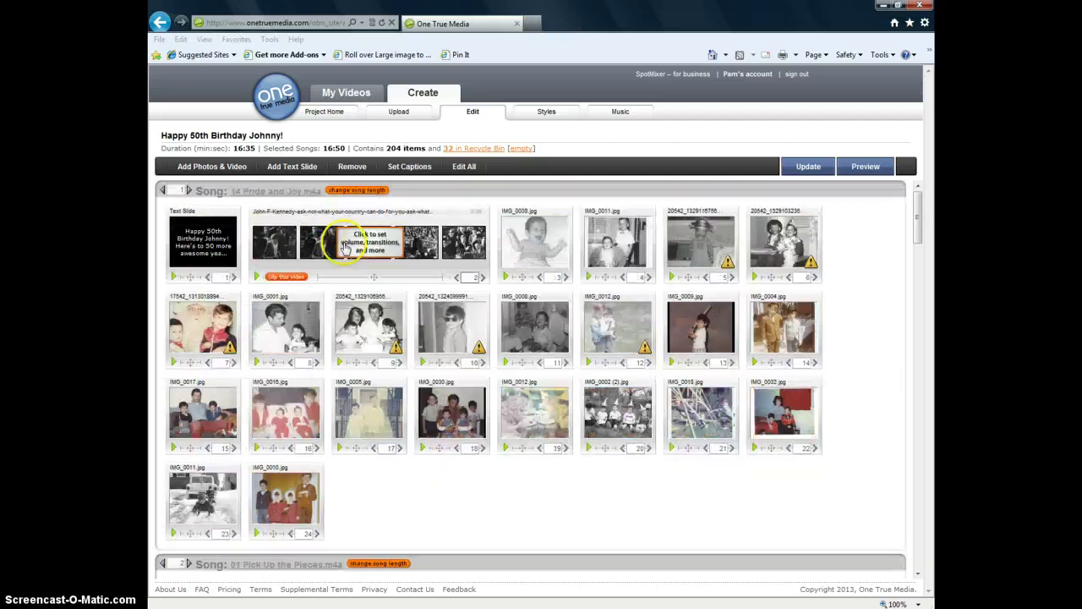
scroll(334, 412, down, 4)
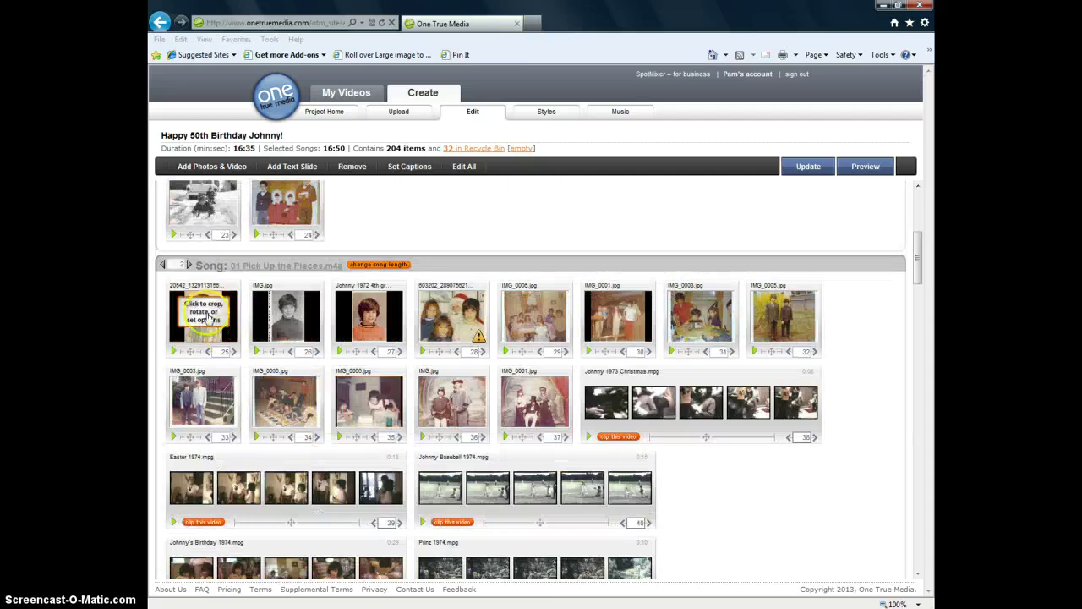
scroll(314, 402, down, 2)
scroll(314, 401, down, 5)
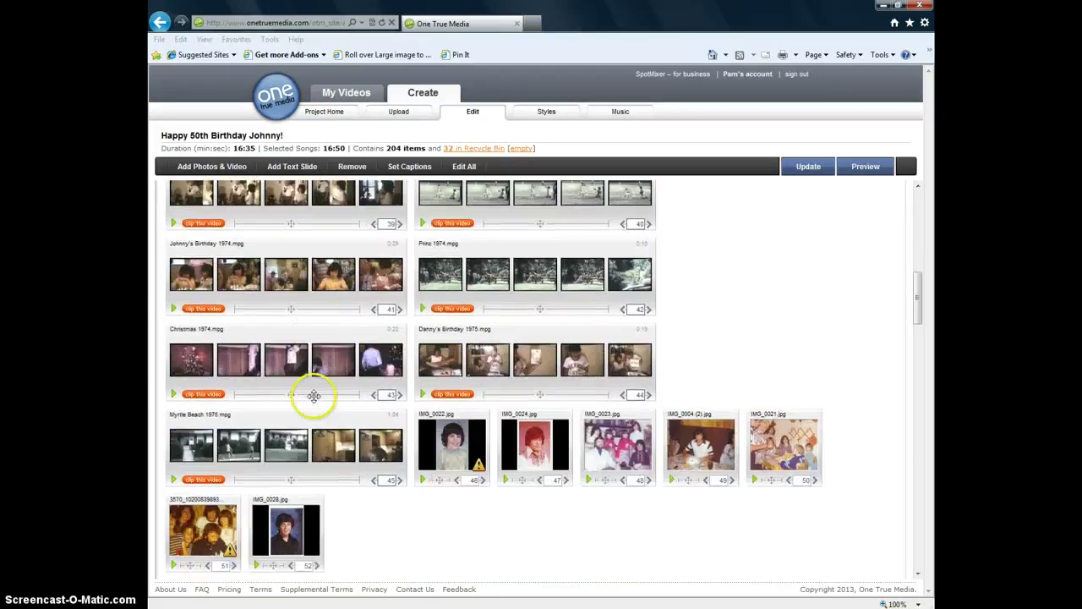
scroll(314, 402, down, 2)
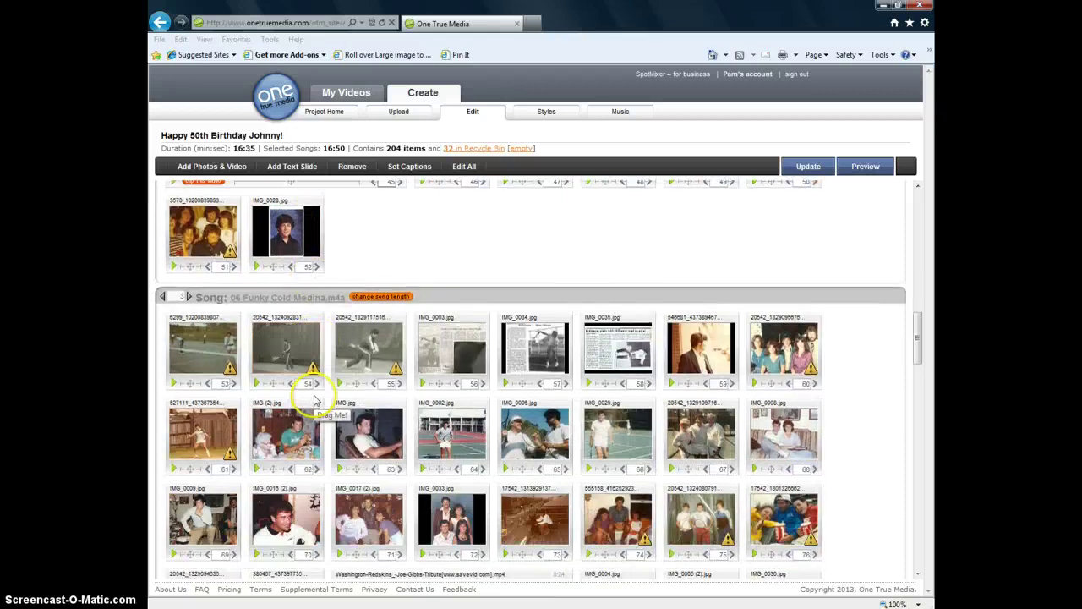
scroll(315, 398, down, 3)
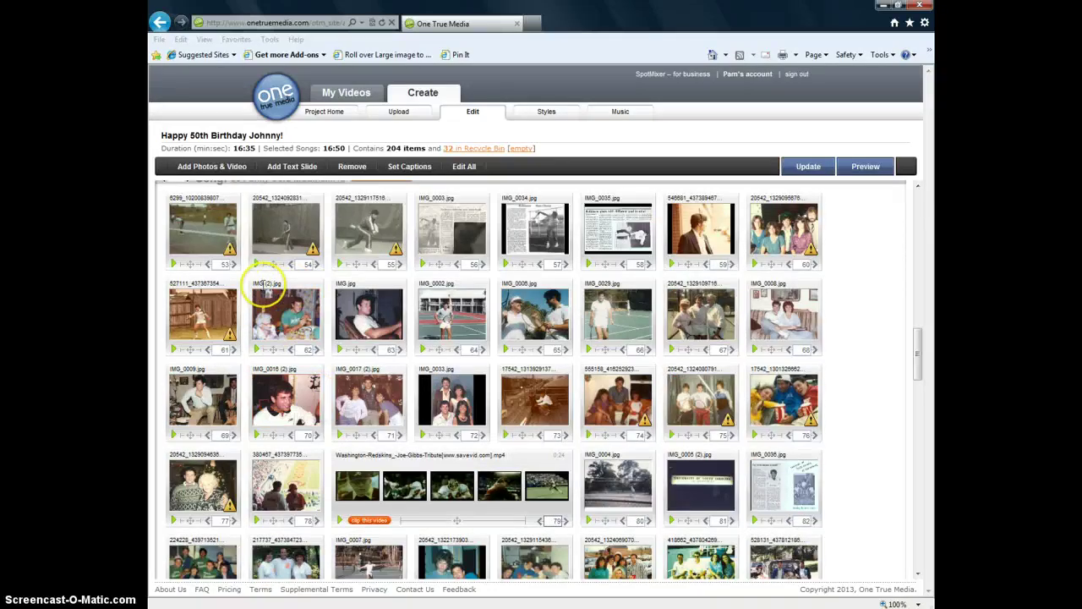
scroll(266, 265, down, 3)
scroll(269, 272, down, 8)
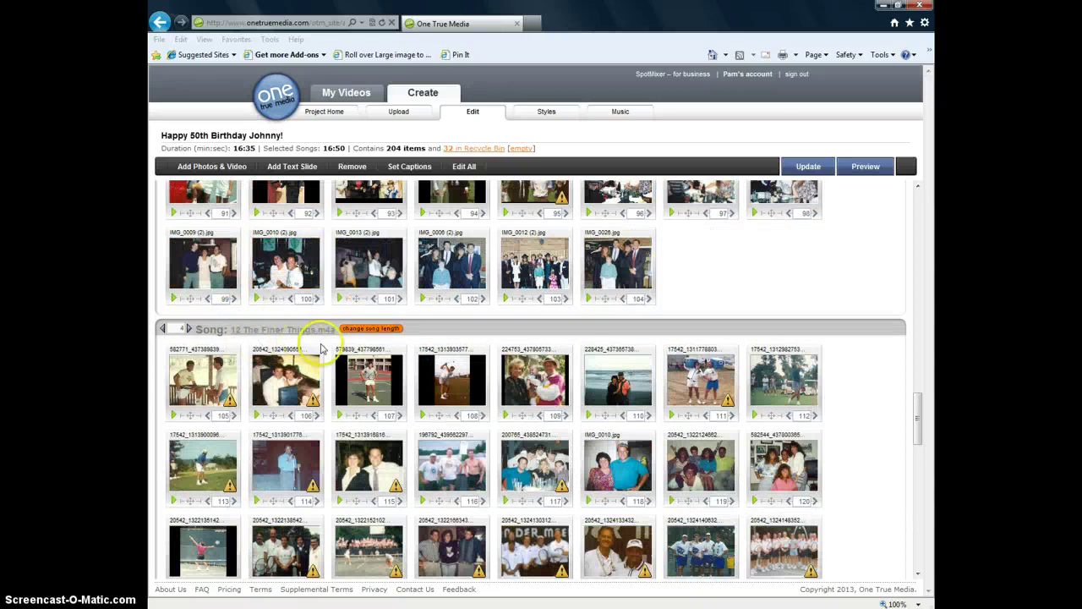
scroll(320, 349, down, 3)
scroll(349, 367, down, 5)
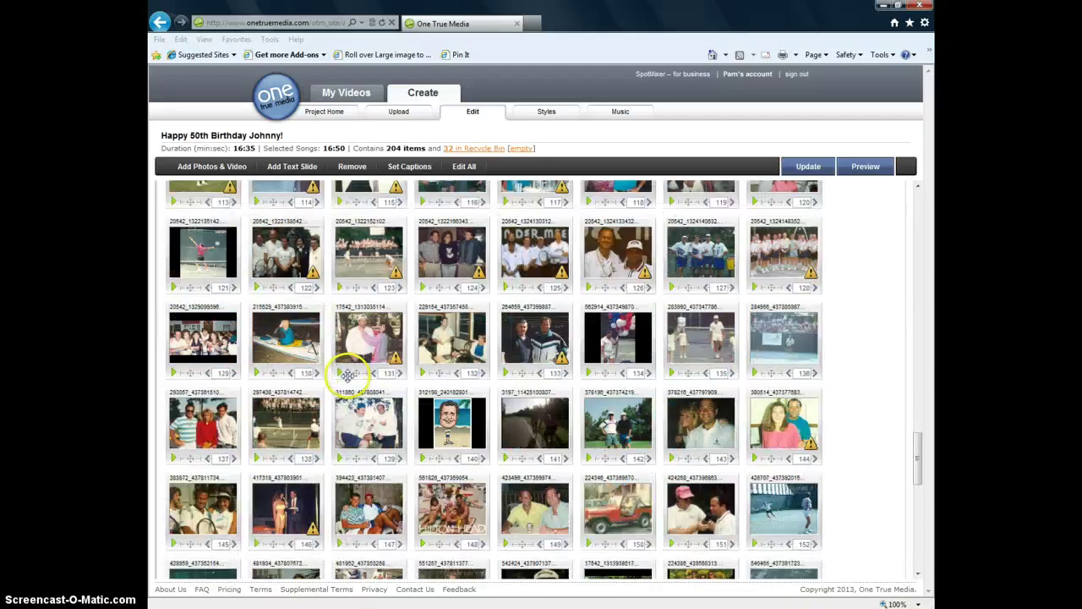
scroll(347, 382, down, 5)
scroll(348, 382, down, 5)
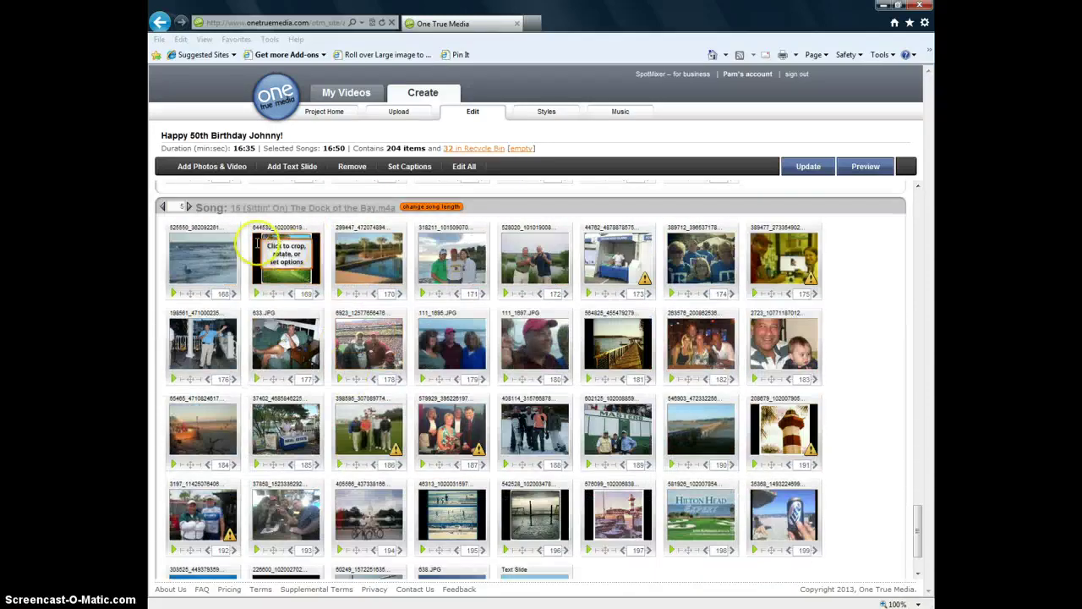
scroll(349, 343, down, 2)
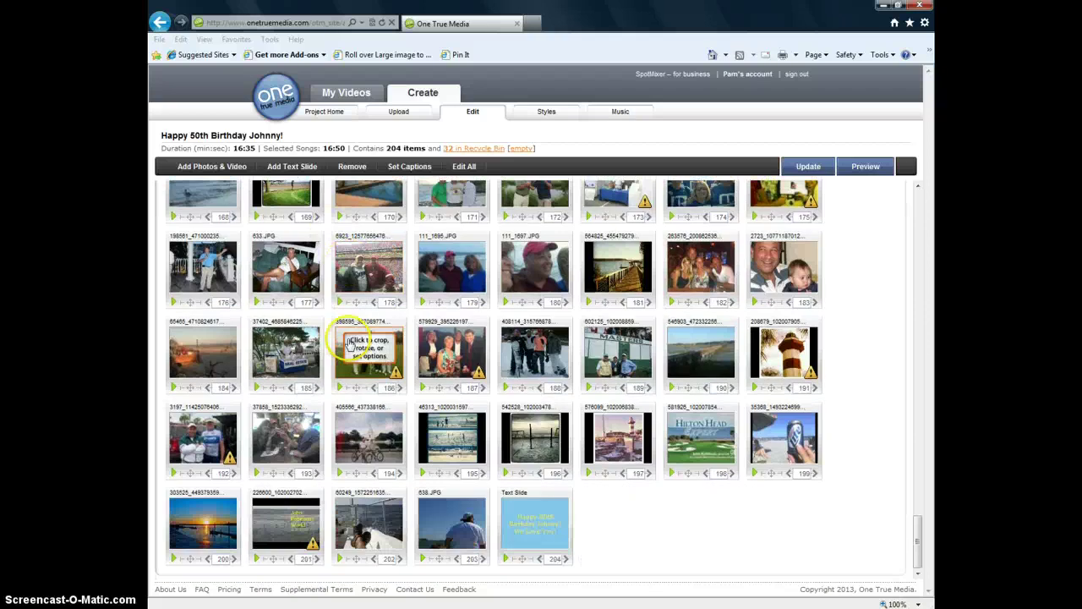
scroll(349, 343, up, 20)
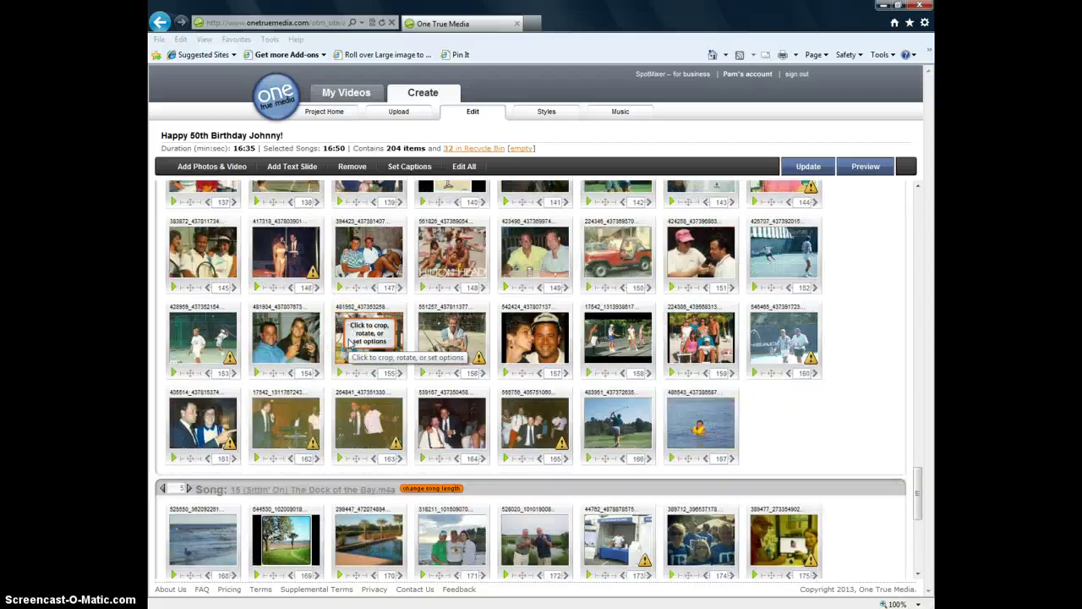
scroll(349, 342, up, 2)
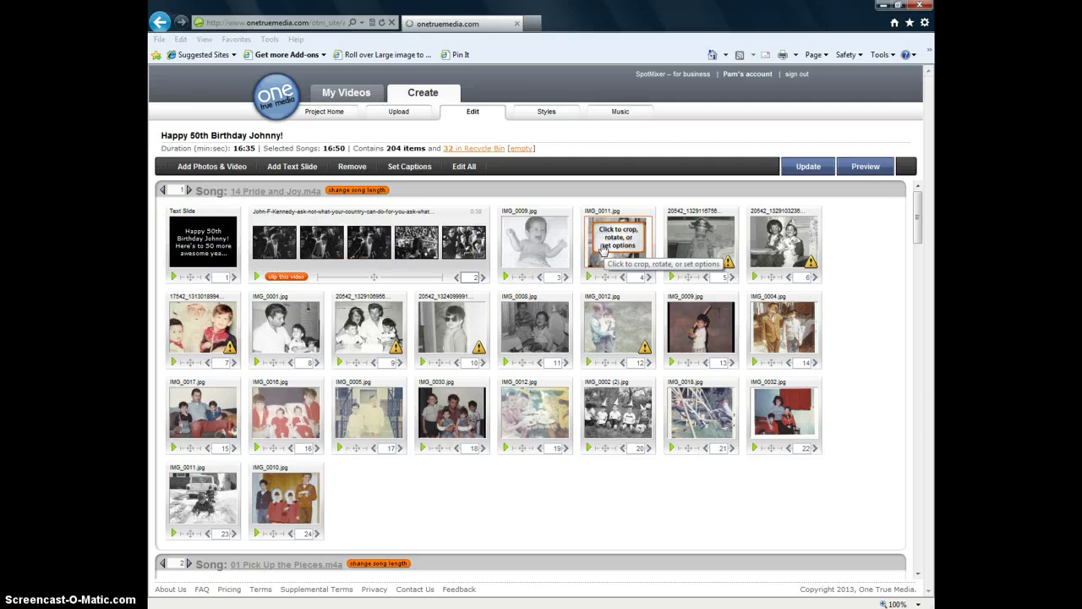
Open the properties of item 4, IMG_0011.jpg, examine its duration and image motion options, and cancel without changes.
click(603, 247)
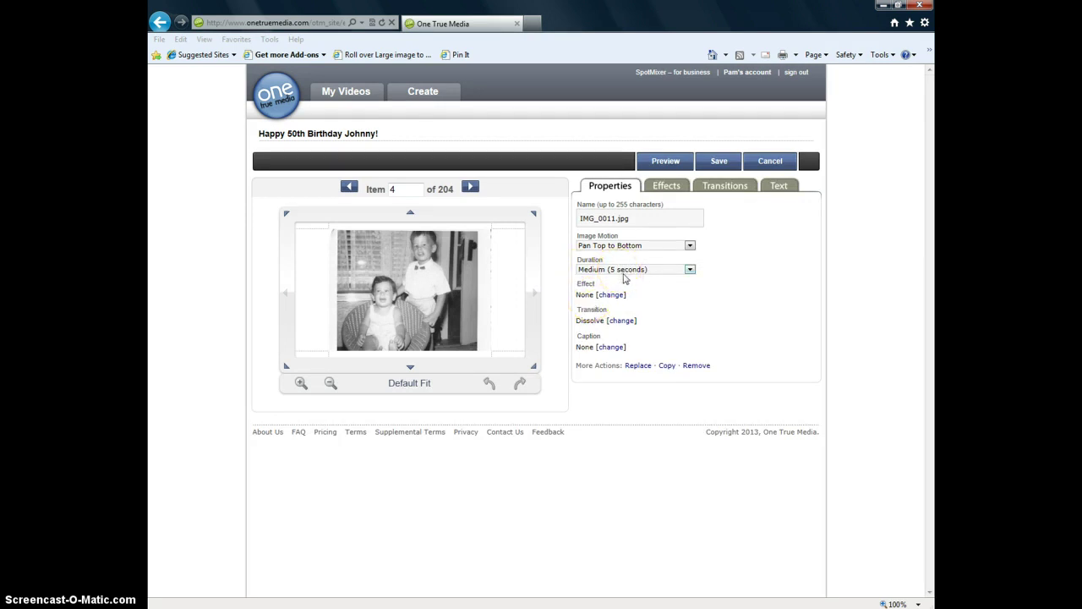
click(689, 270)
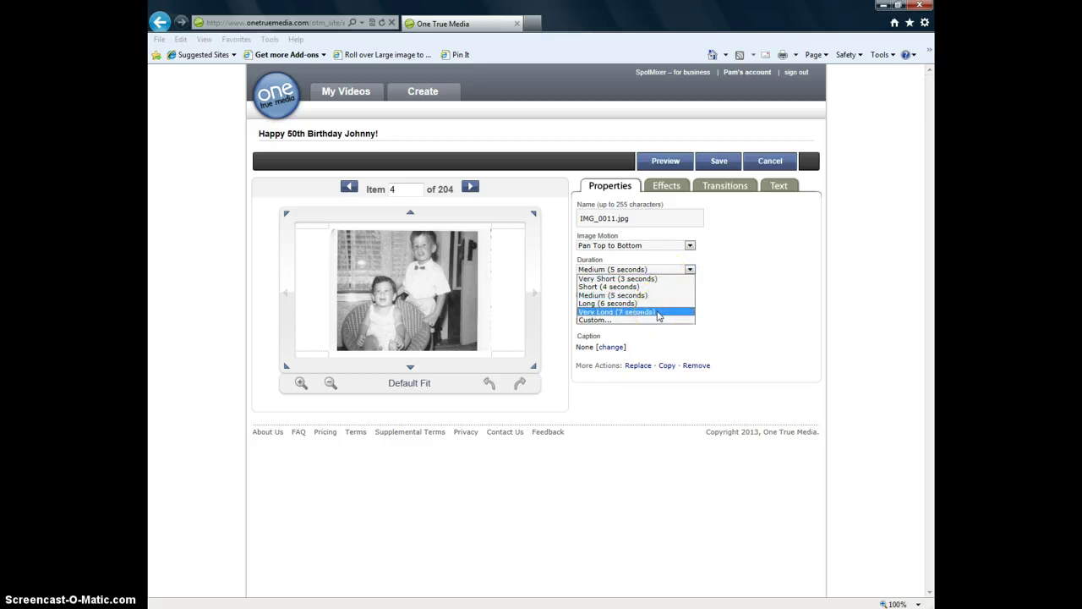
click(689, 269)
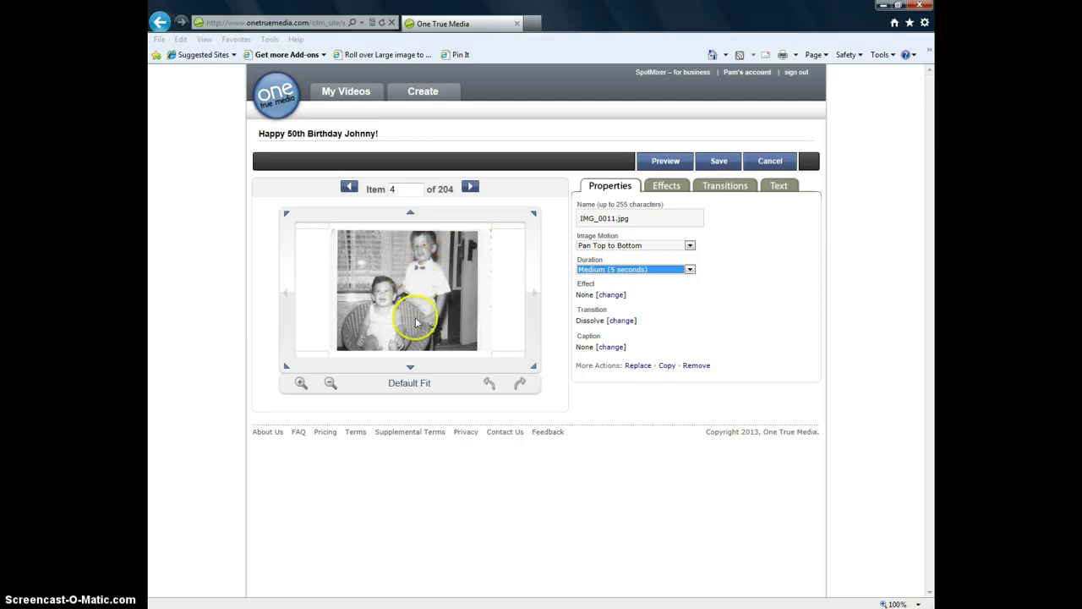
click(689, 245)
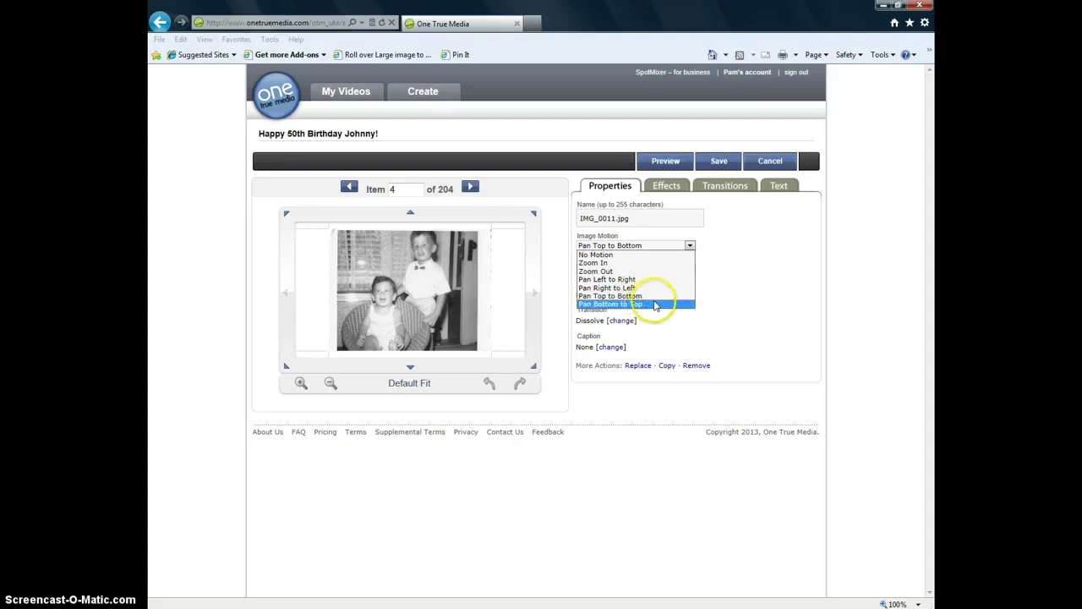
click(748, 267)
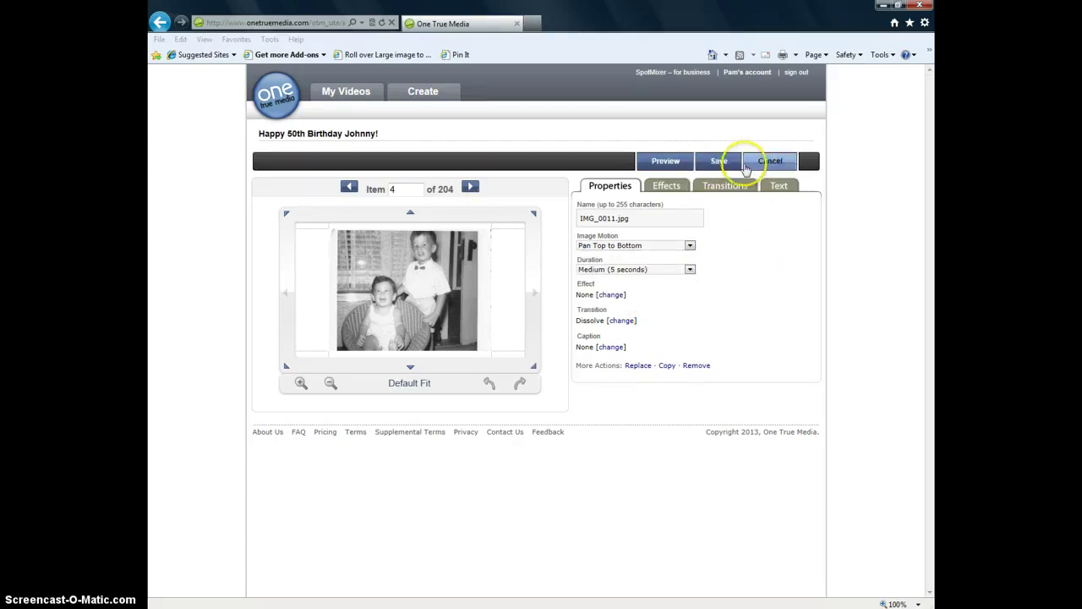
click(766, 163)
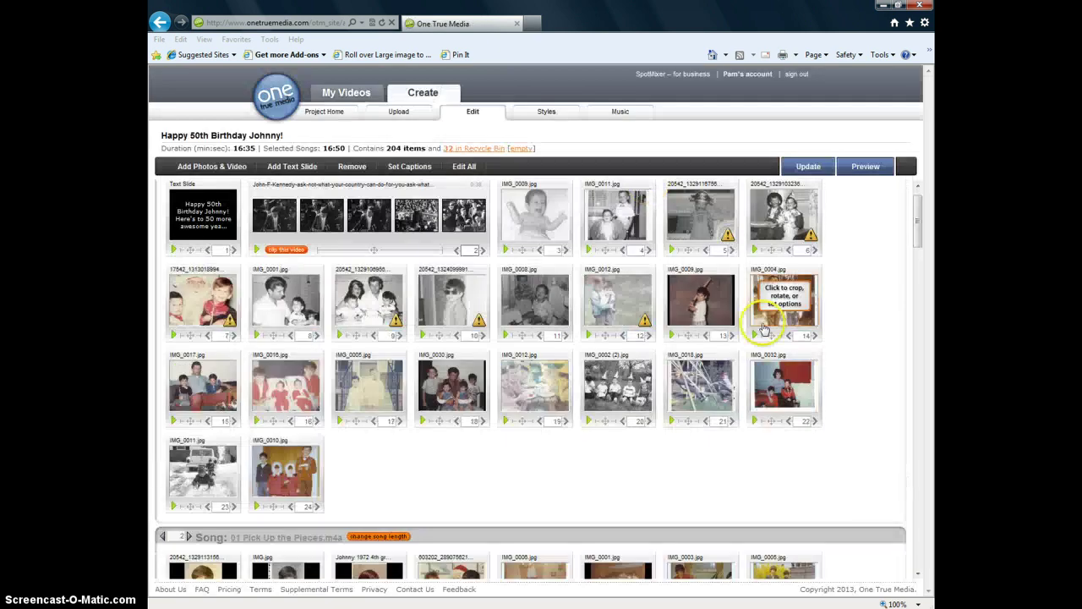
click(859, 327)
scroll(862, 331, up, 1)
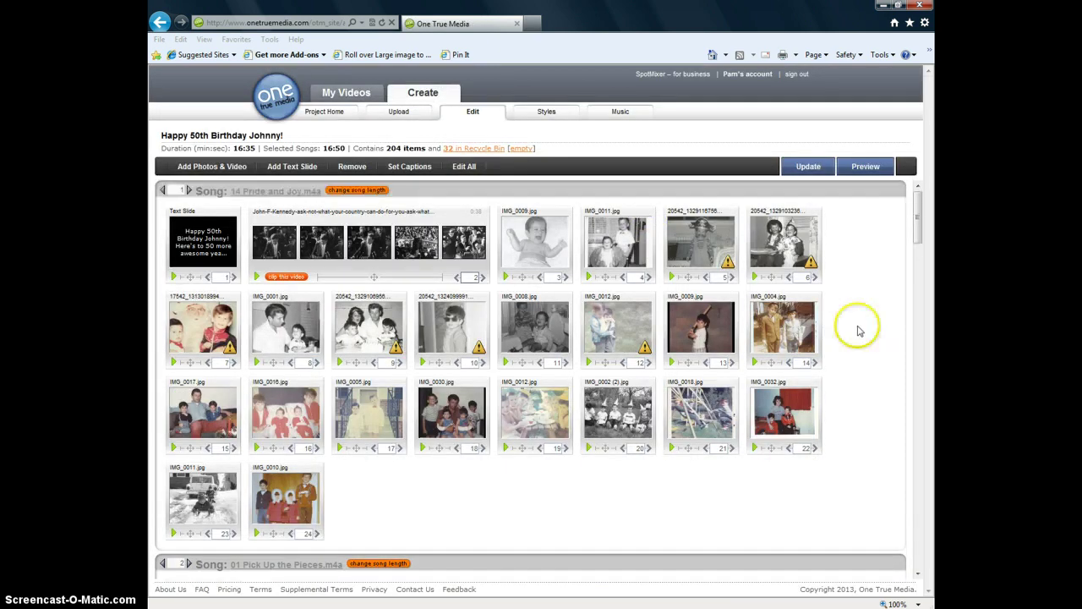
mouse_move(396, 353)
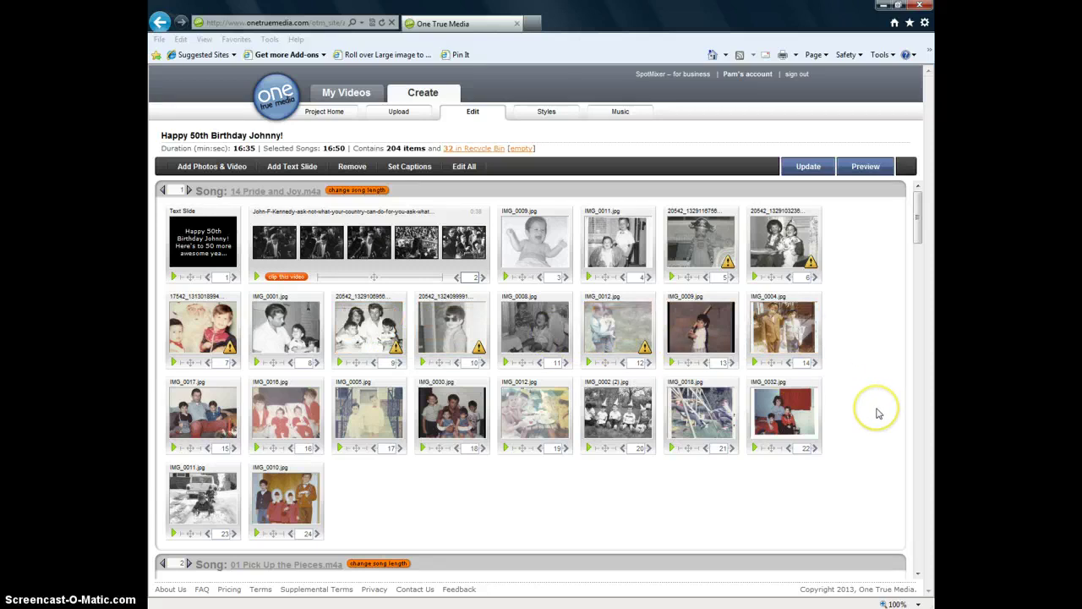
Open the properties of item 23, IMG_0011.jpg, preview the video from it, and return to the project's edit page without saving.
scroll(877, 412, down, 3)
scroll(878, 412, up, 2)
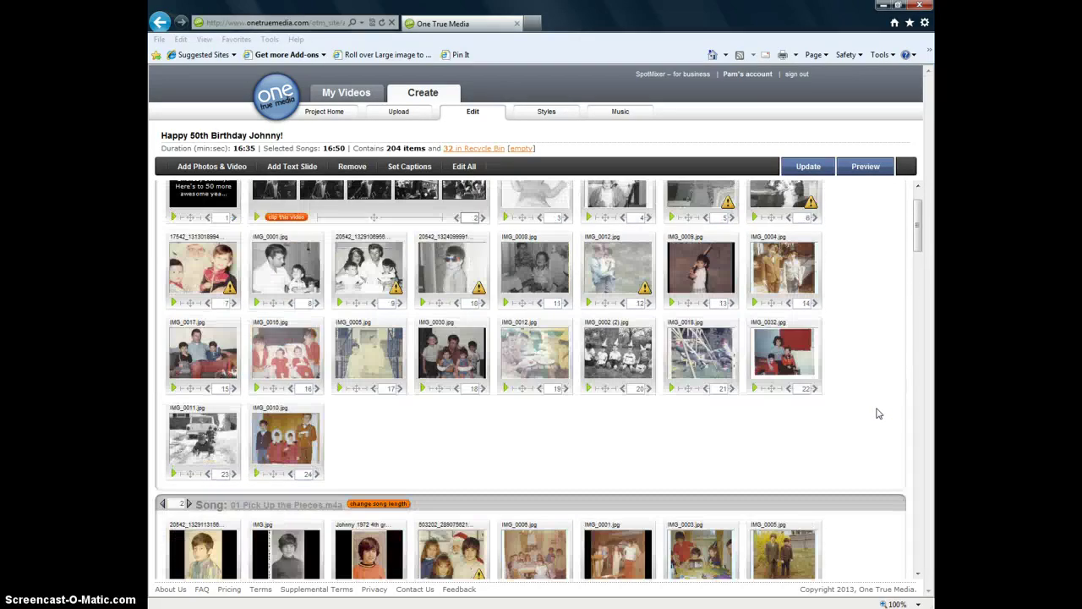
scroll(876, 411, up, 1)
scroll(876, 411, down, 1)
drag(302, 423, 283, 444)
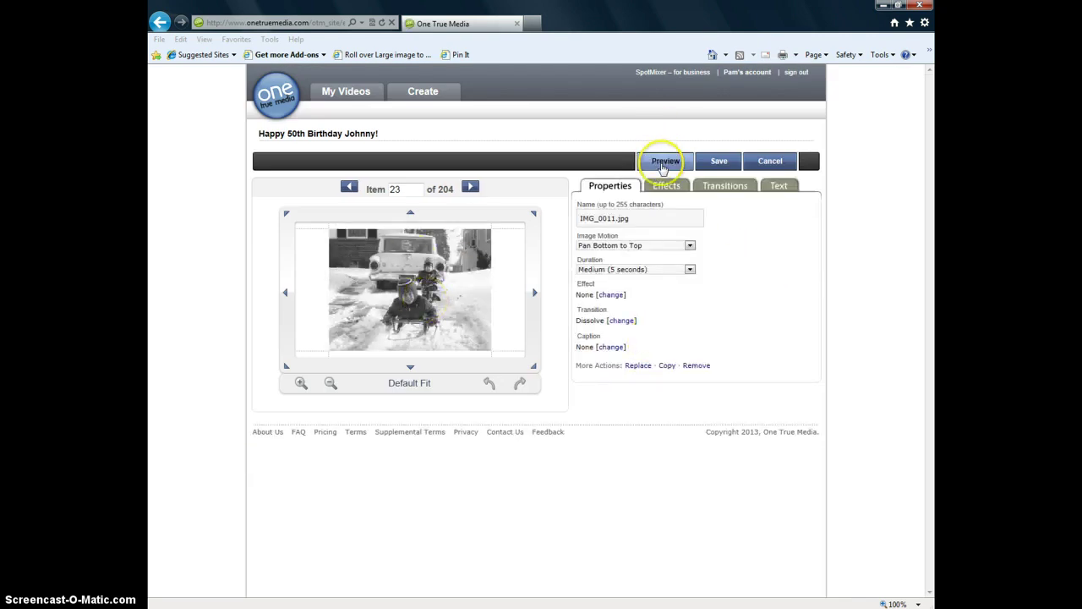
click(664, 160)
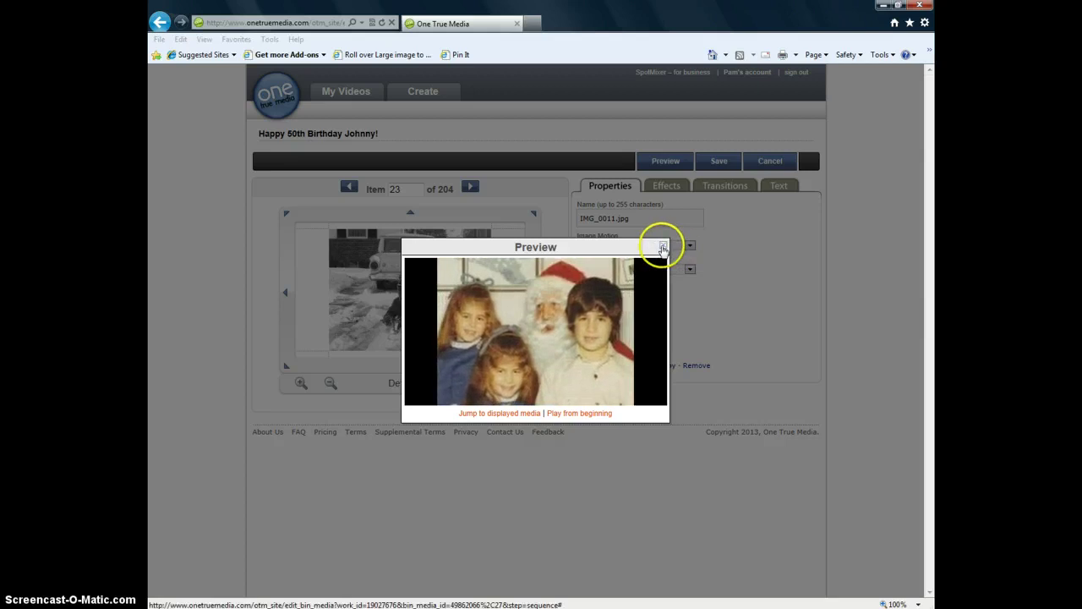
click(665, 246)
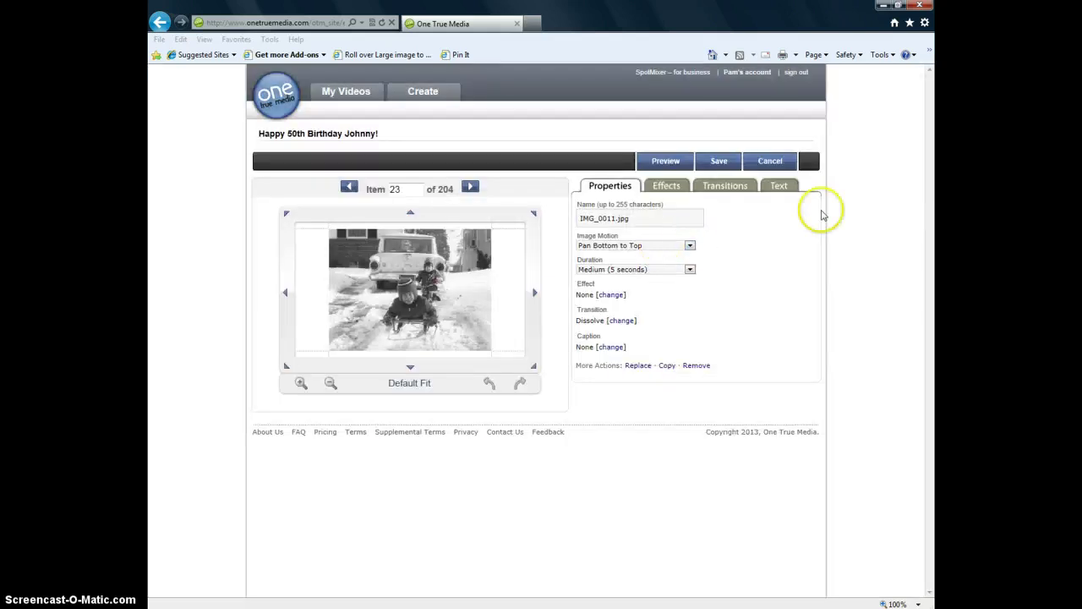
click(160, 21)
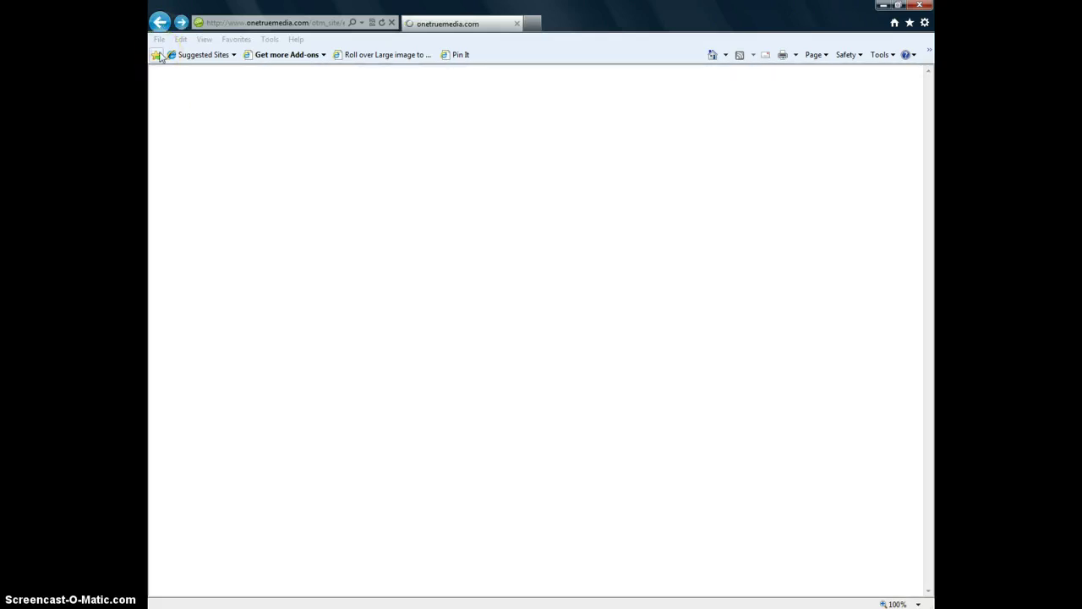
click(407, 222)
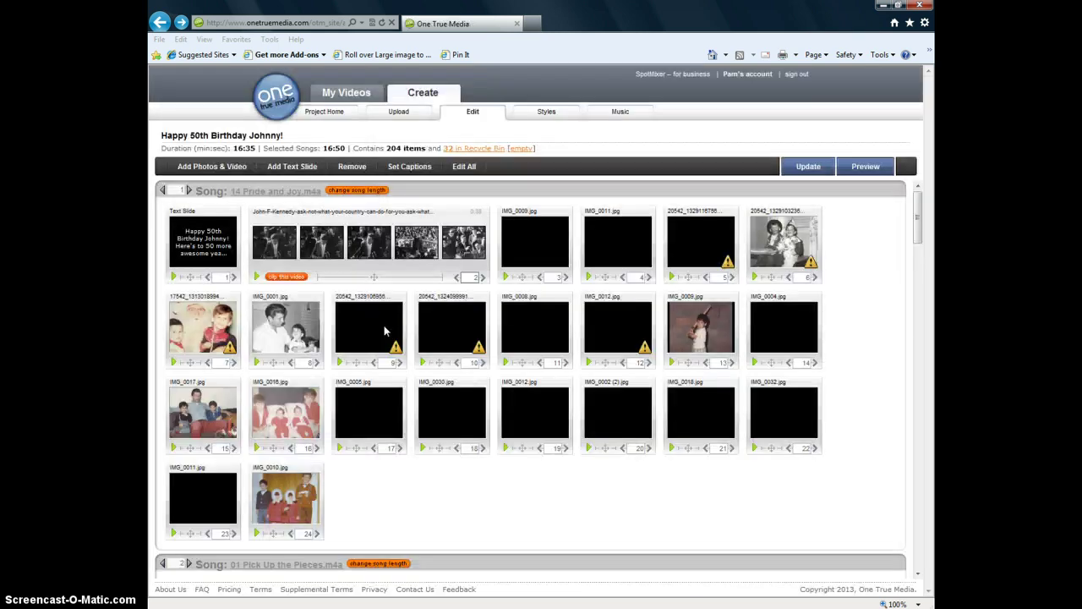
Review the whole media sequence from "Pride and Joy" through the closing text slide under "The Dock of the Bay", and return to its start.
scroll(876, 424, down, 2)
scroll(879, 423, down, 4)
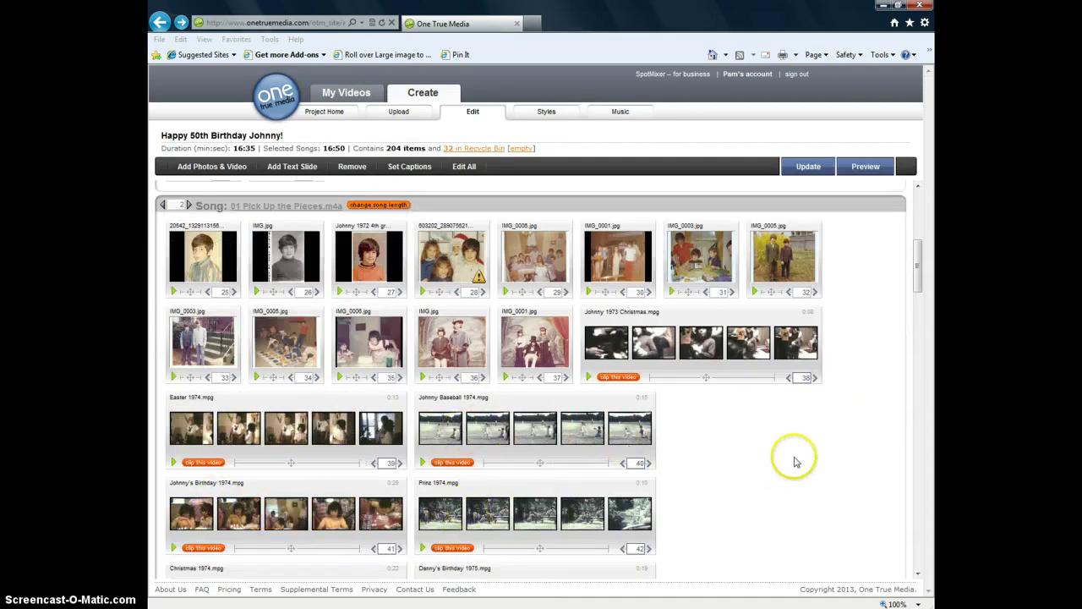
scroll(789, 454, down, 7)
scroll(790, 457, down, 1)
scroll(789, 458, down, 2)
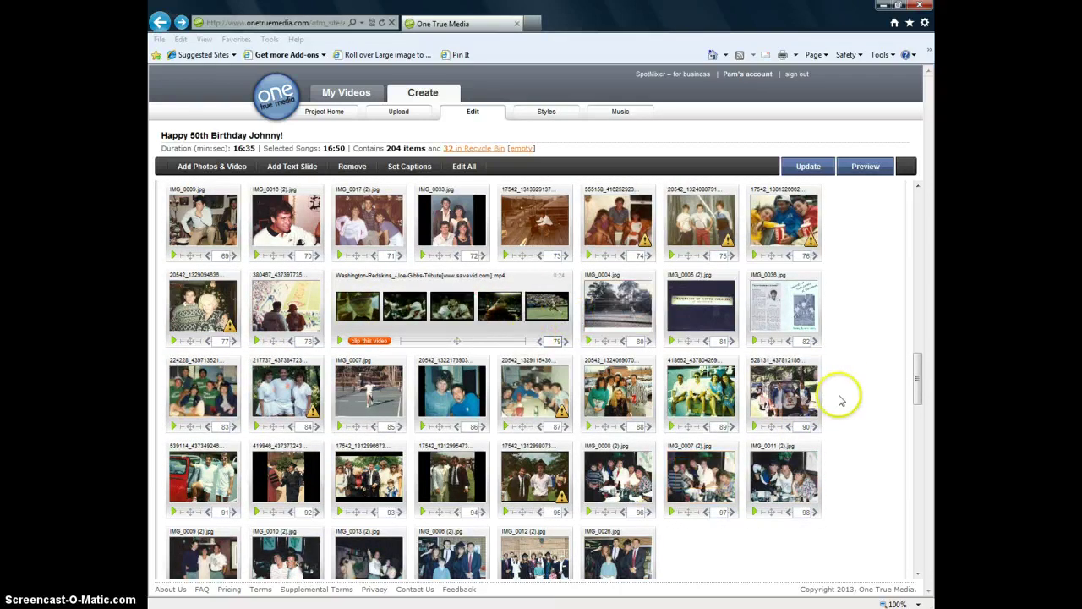
scroll(841, 400, down, 1)
scroll(841, 400, down, 2)
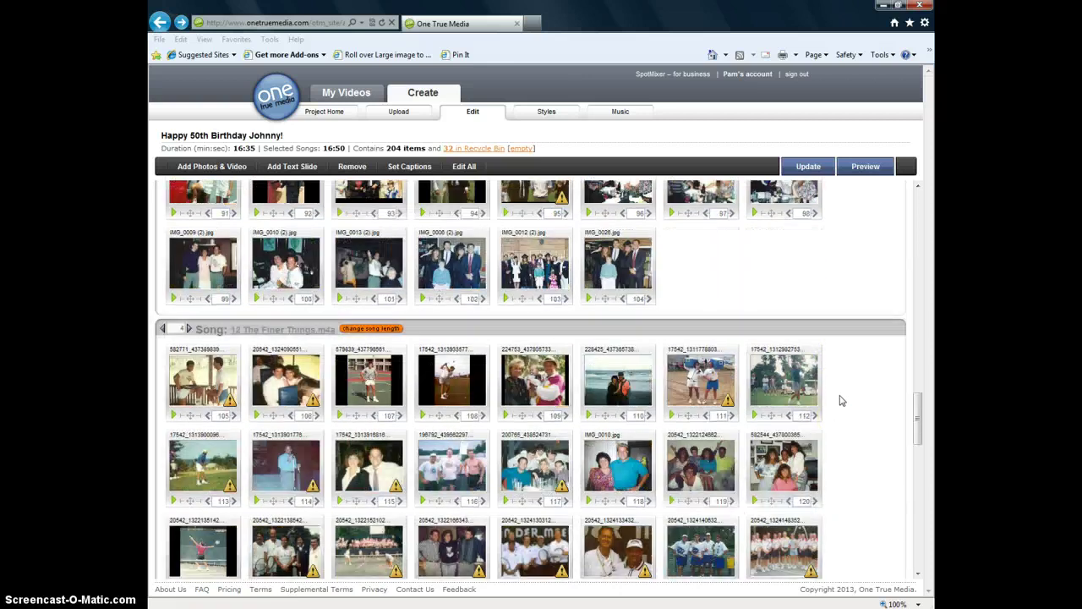
scroll(841, 400, down, 10)
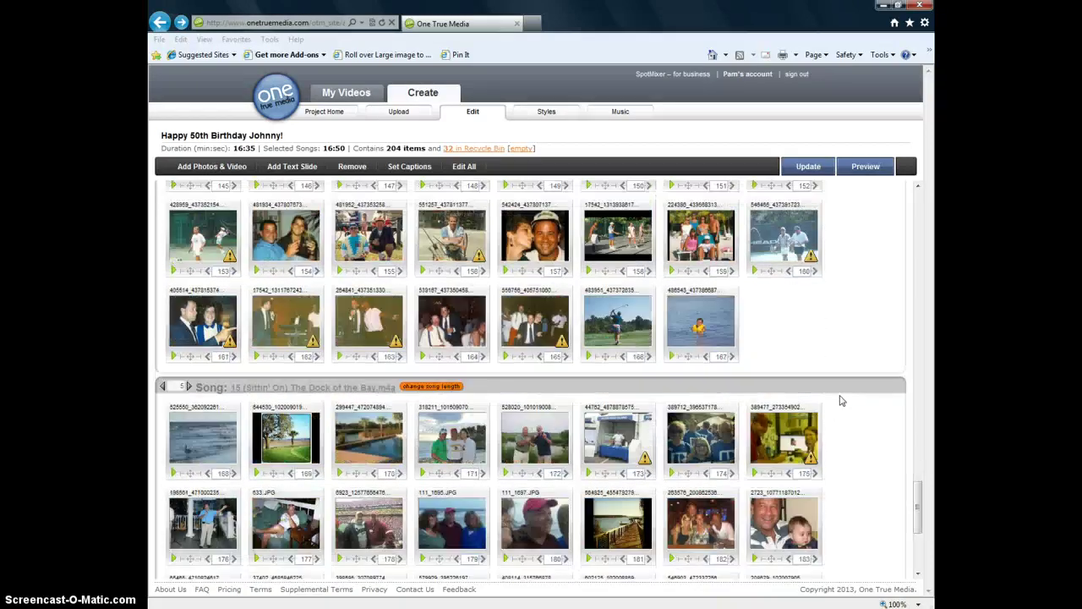
scroll(841, 400, down, 1)
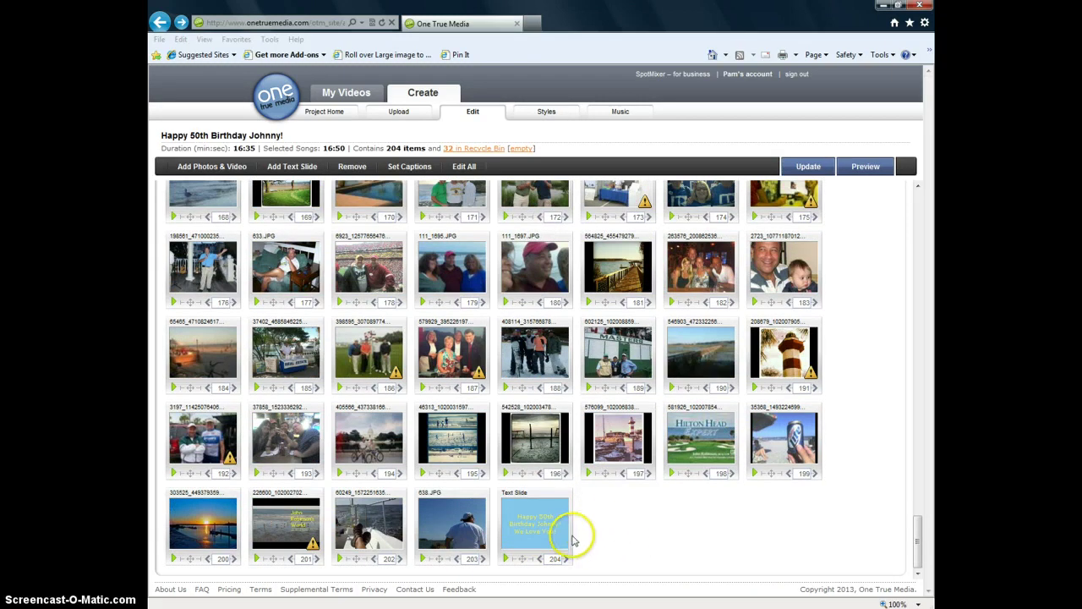
scroll(700, 538, up, 1)
scroll(700, 541, down, 1)
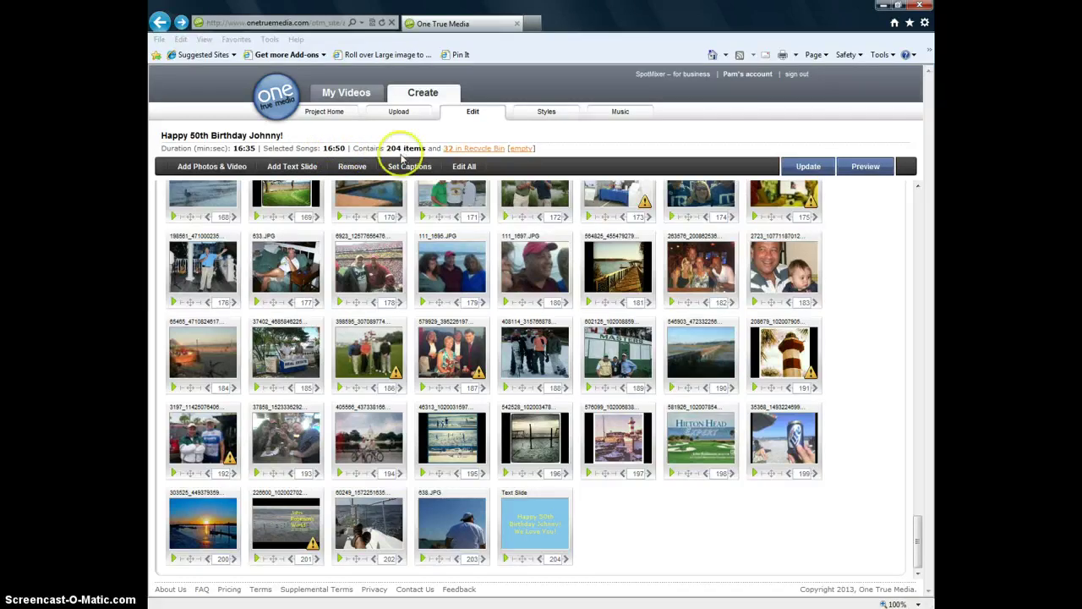
scroll(846, 333, up, 7)
scroll(850, 335, up, 15)
scroll(850, 338, up, 2)
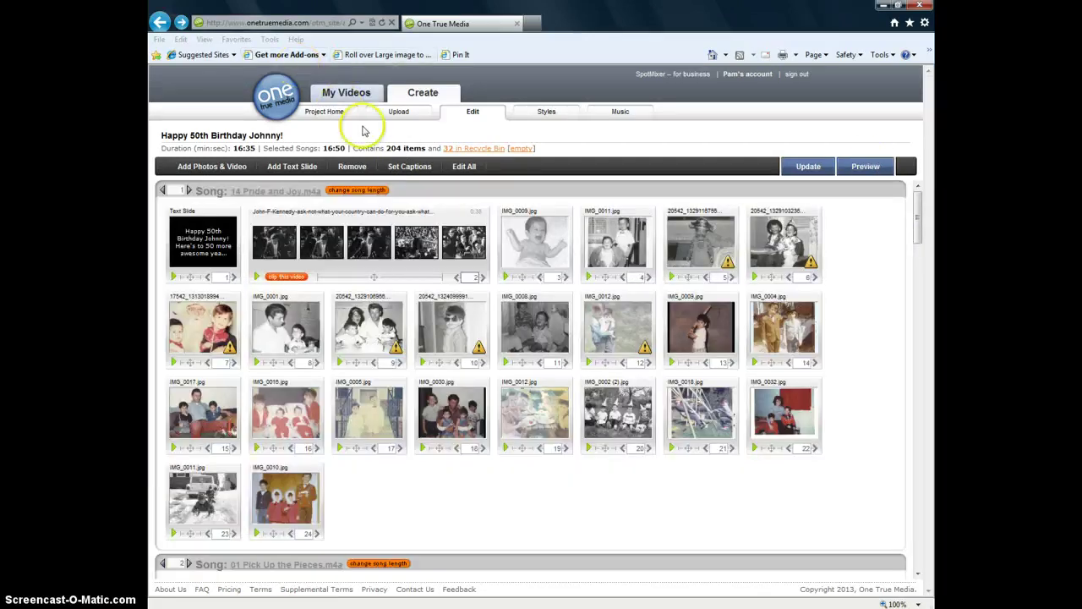
click(329, 113)
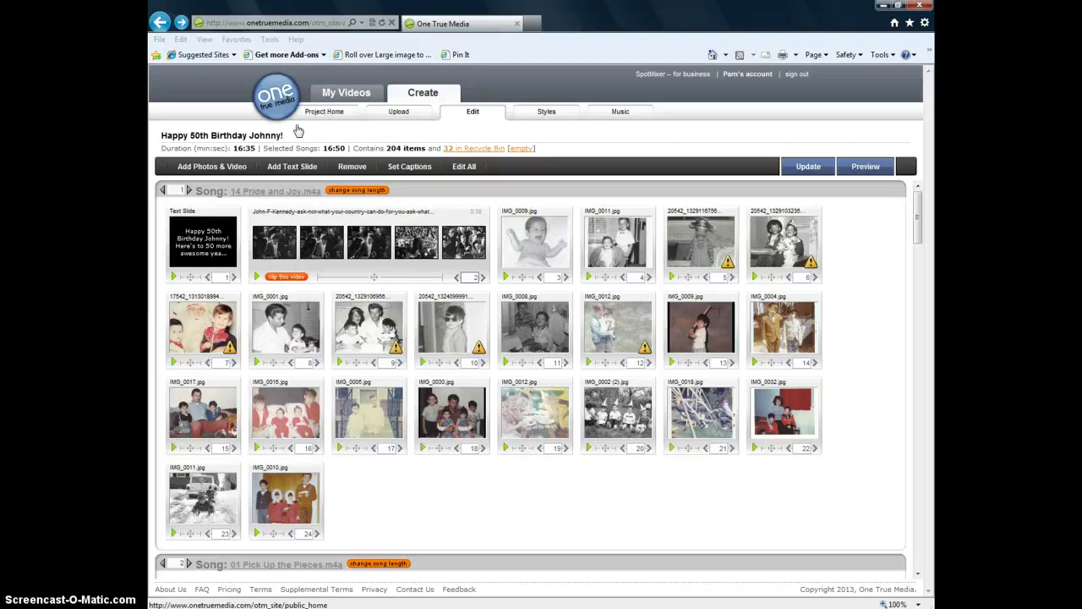
click(275, 99)
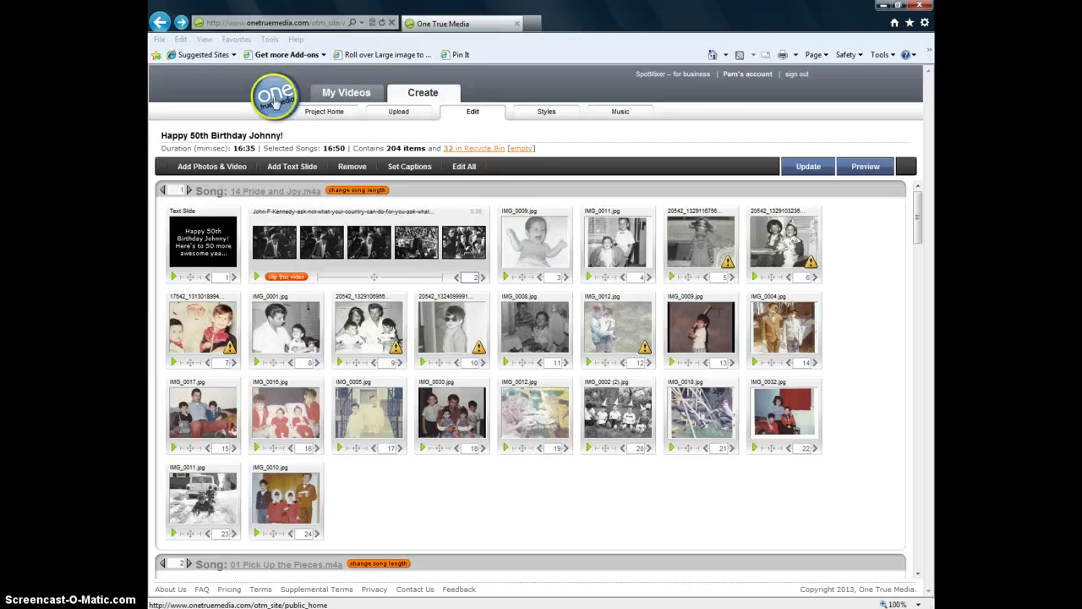